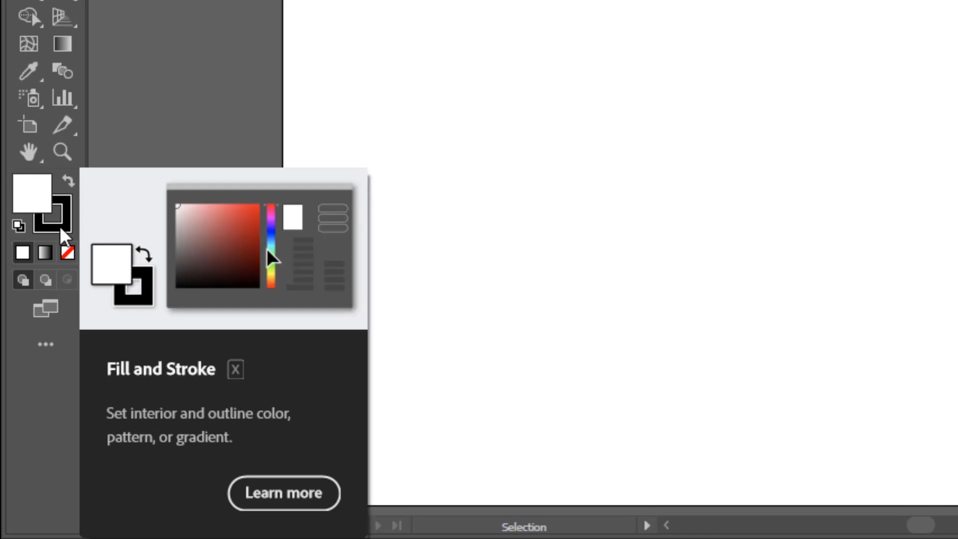
Remove the stroke colour and set the fill colour to hex e8ddd5.
click(59, 225)
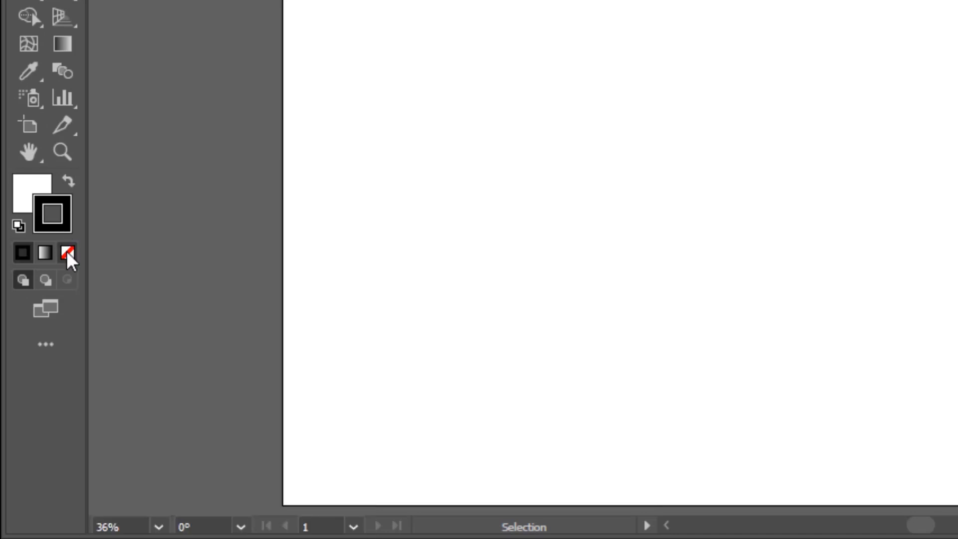
click(67, 251)
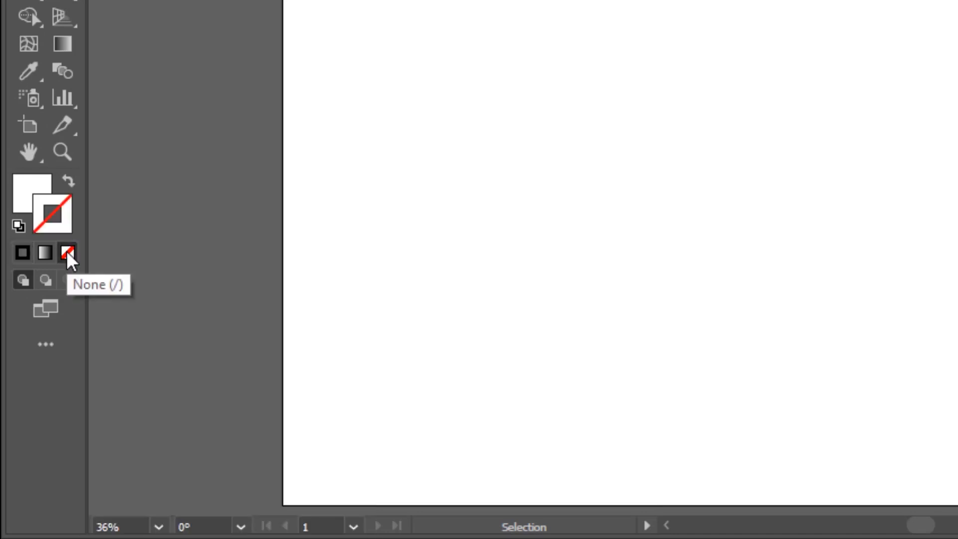
click(20, 189)
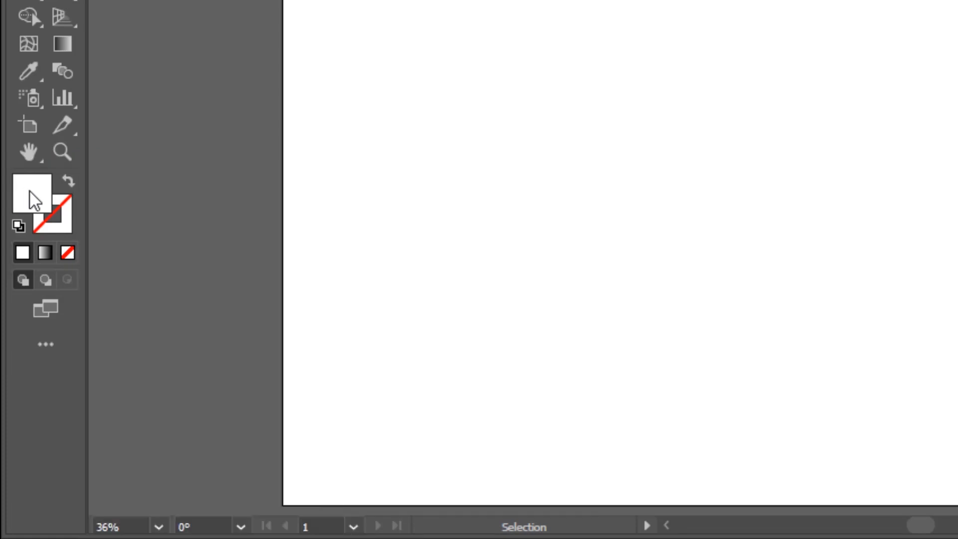
double_click(33, 196)
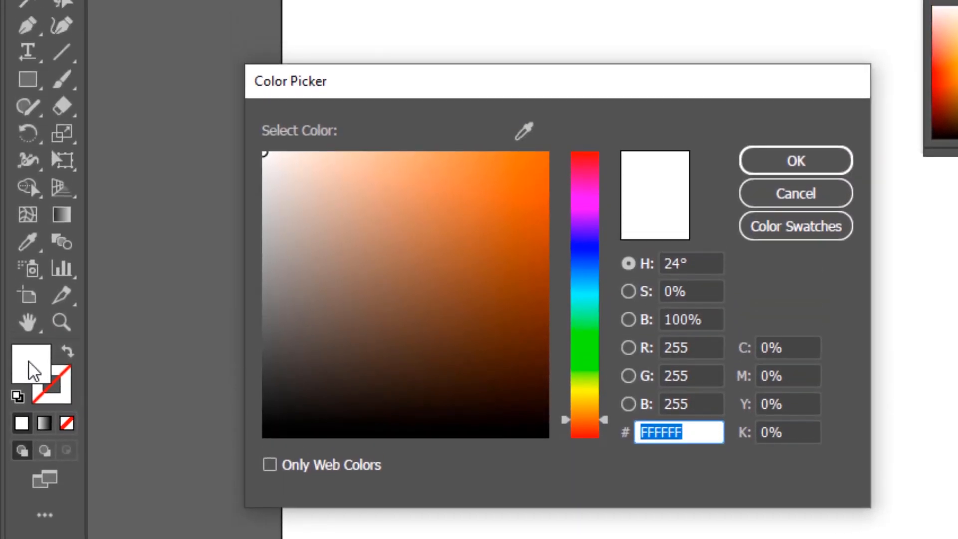
text(e8)
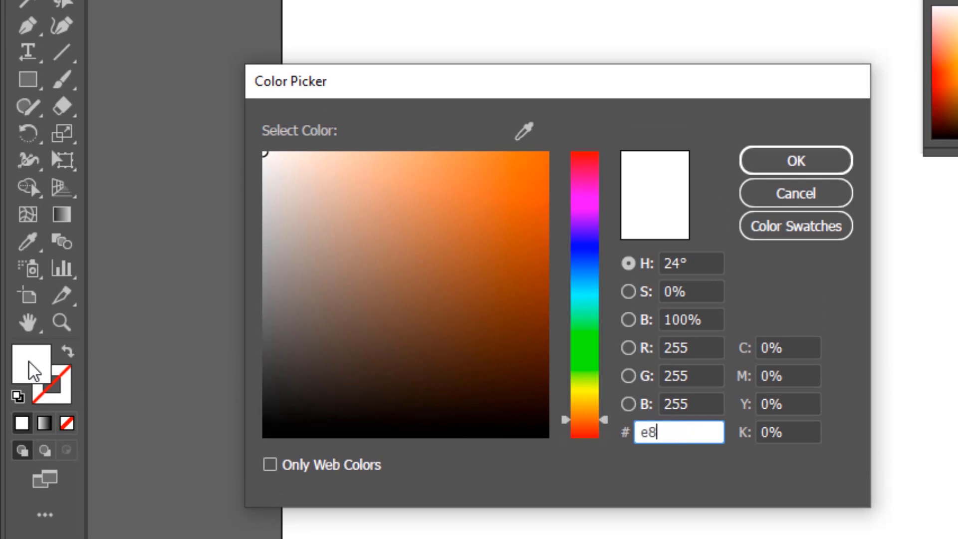
text(ddd)
key(BackSpace)
key(BackSpace)
key(BackSpace)
key(BackSpace)
key(BackSpace)
text(e8ddd5)
key(Tab)
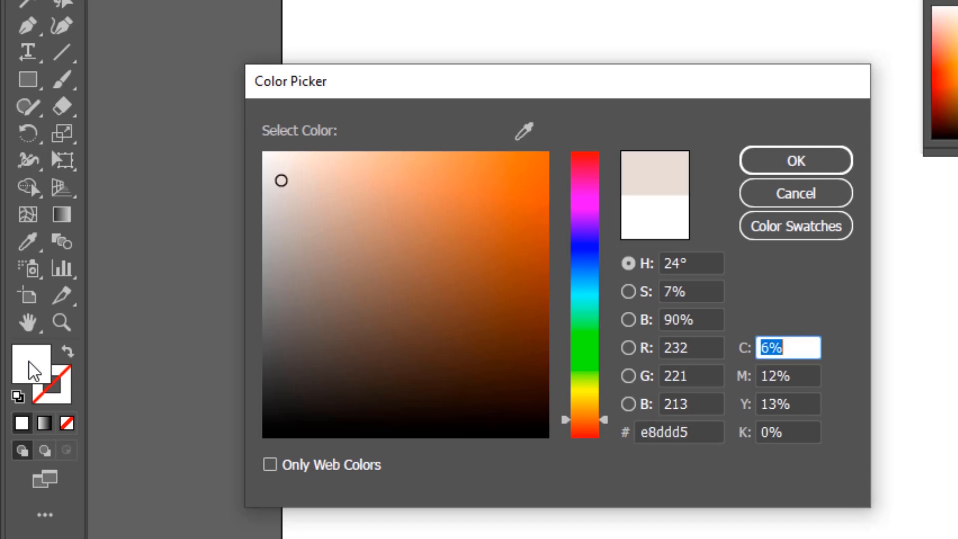
click(790, 170)
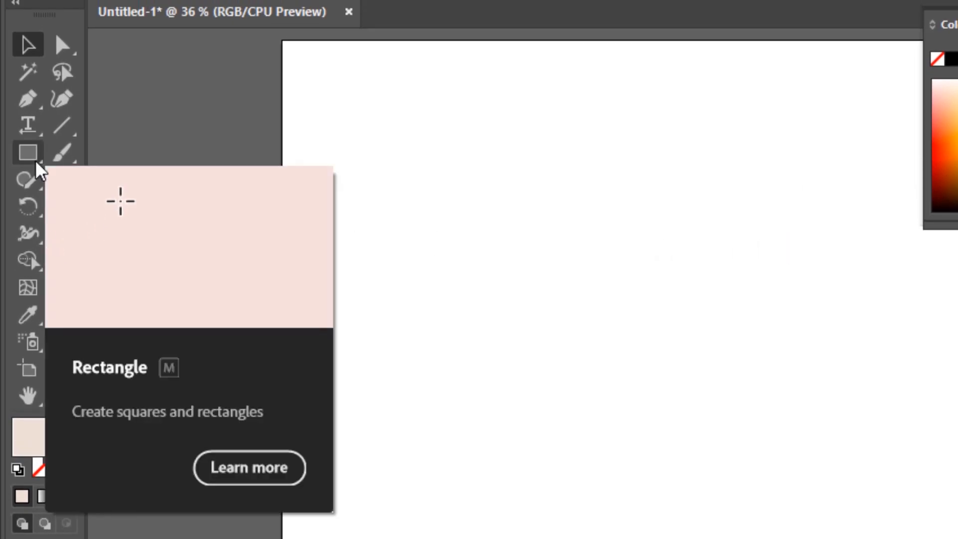
Draw a background square about 1500 px wide that covers the whole artboard, starting from its upper-left corner, and deselect it.
click(37, 163)
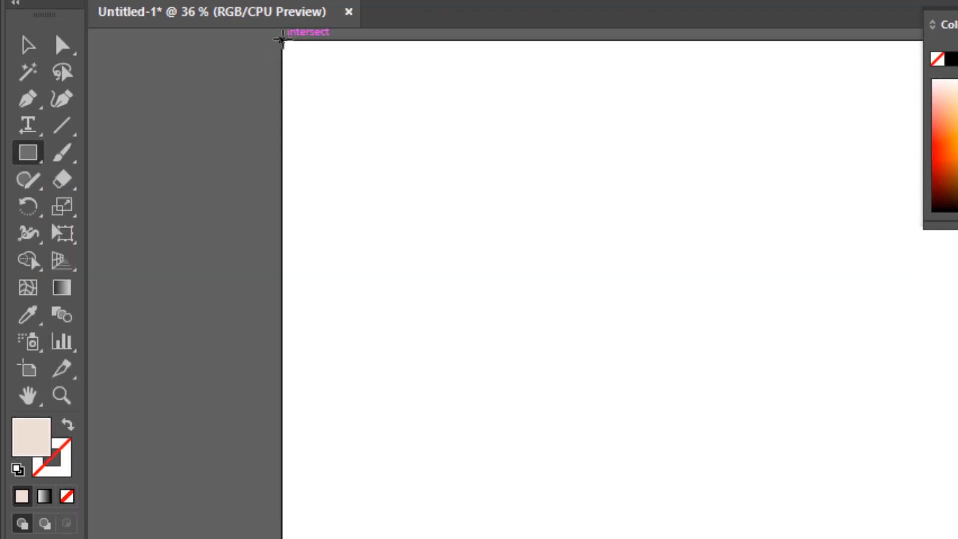
drag(282, 40, 819, 538)
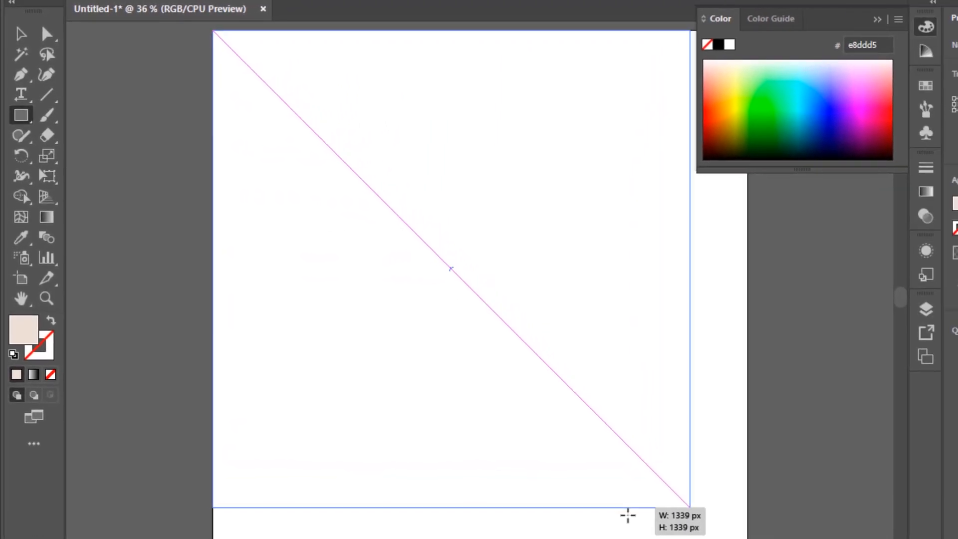
drag(628, 515, 656, 534)
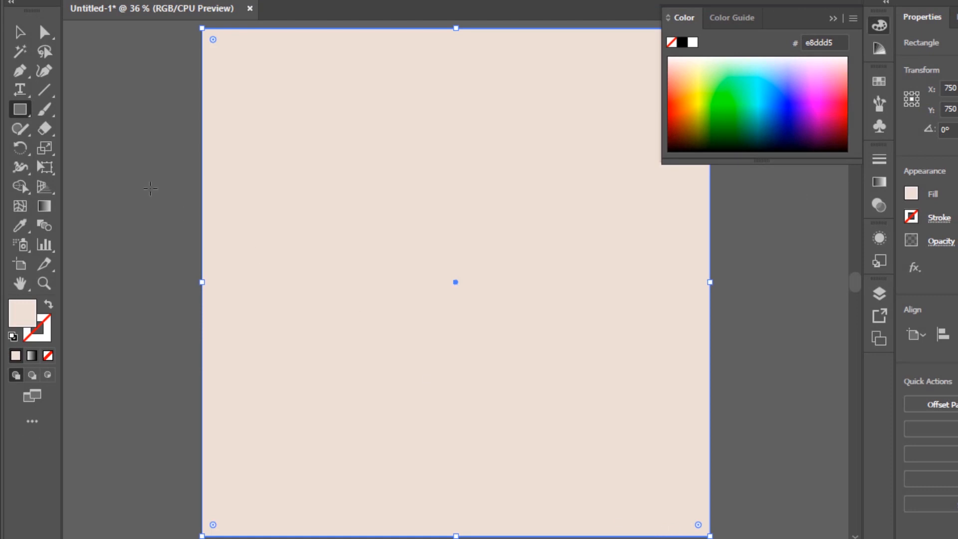
click(20, 32)
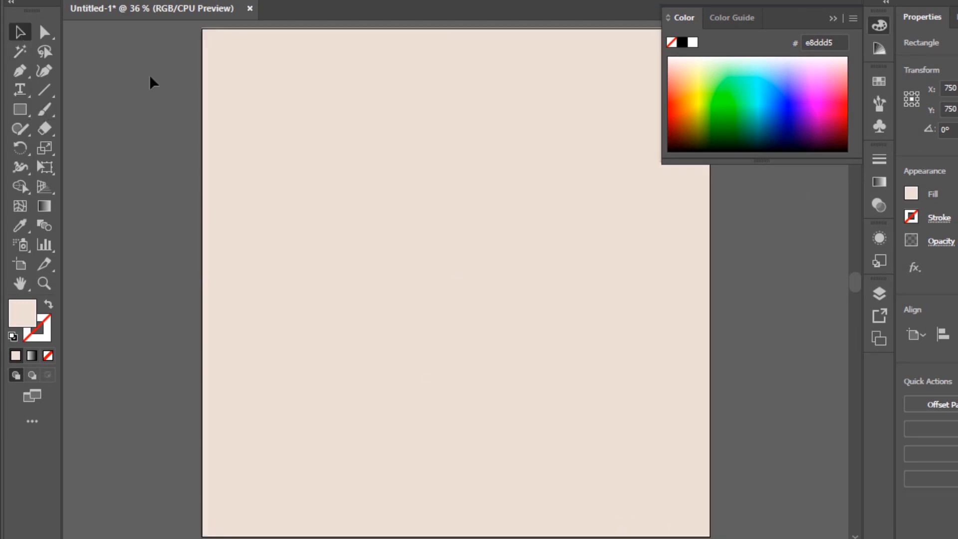
click(150, 82)
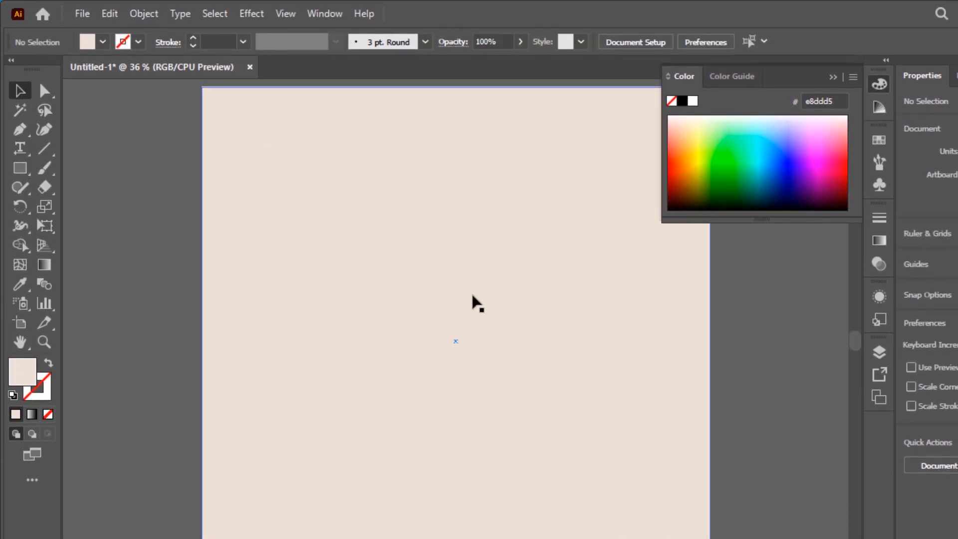
Lock the beige background square.
click(474, 301)
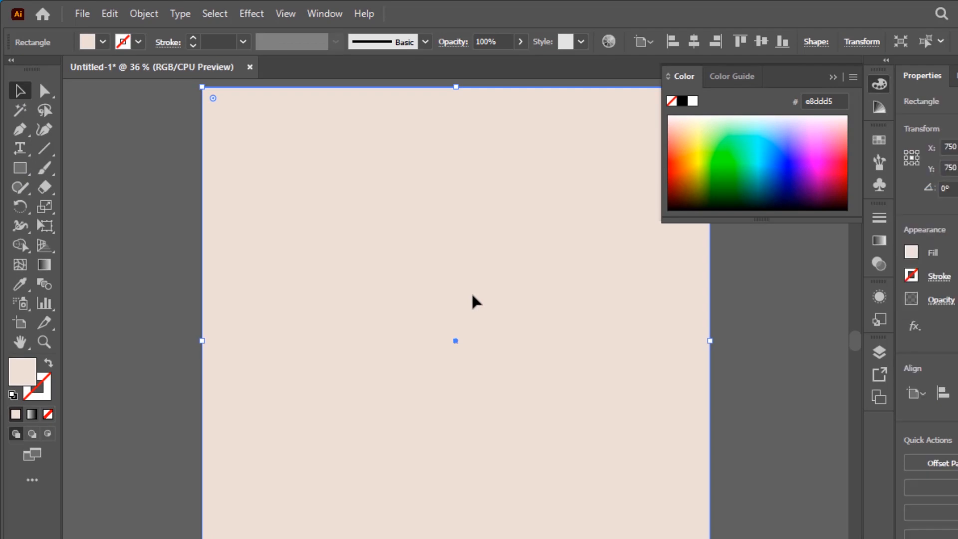
click(147, 13)
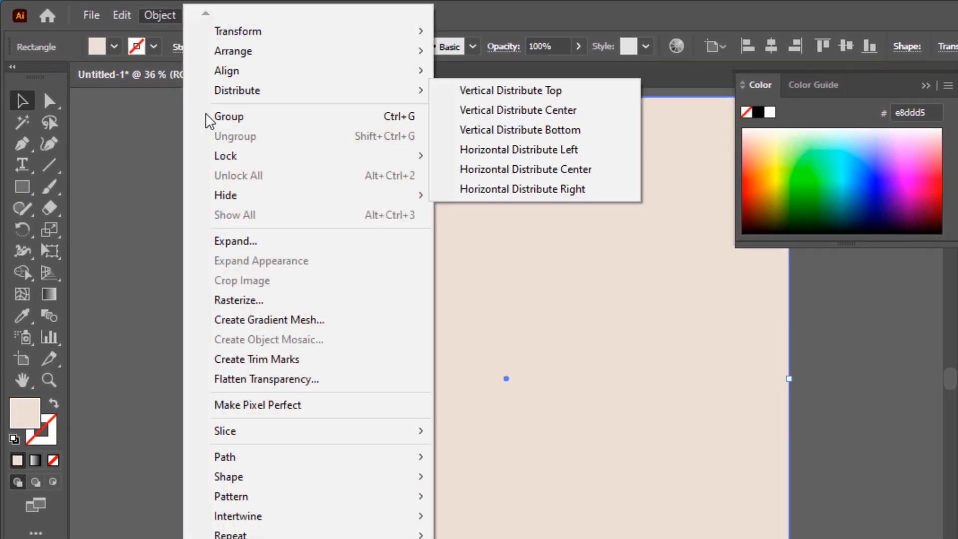
mouse_move(428, 162)
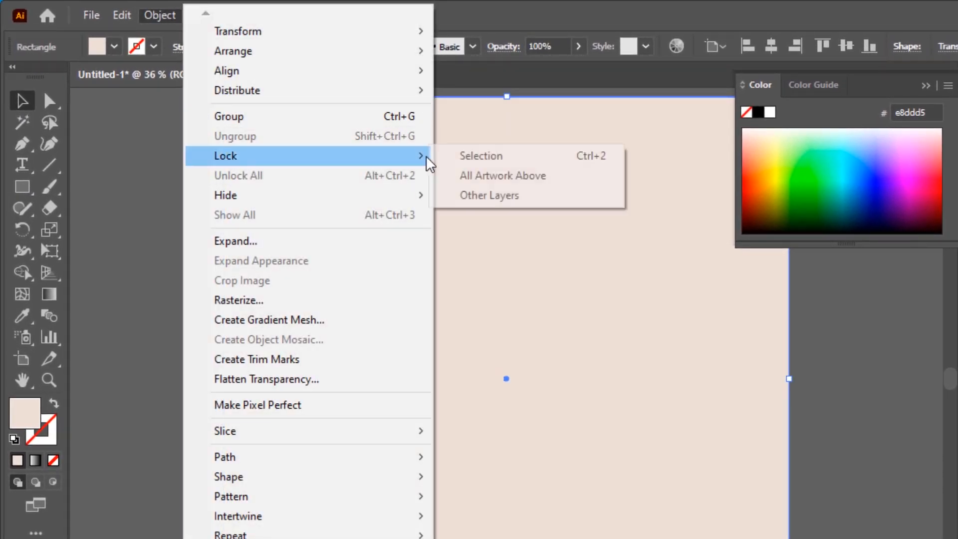
click(534, 162)
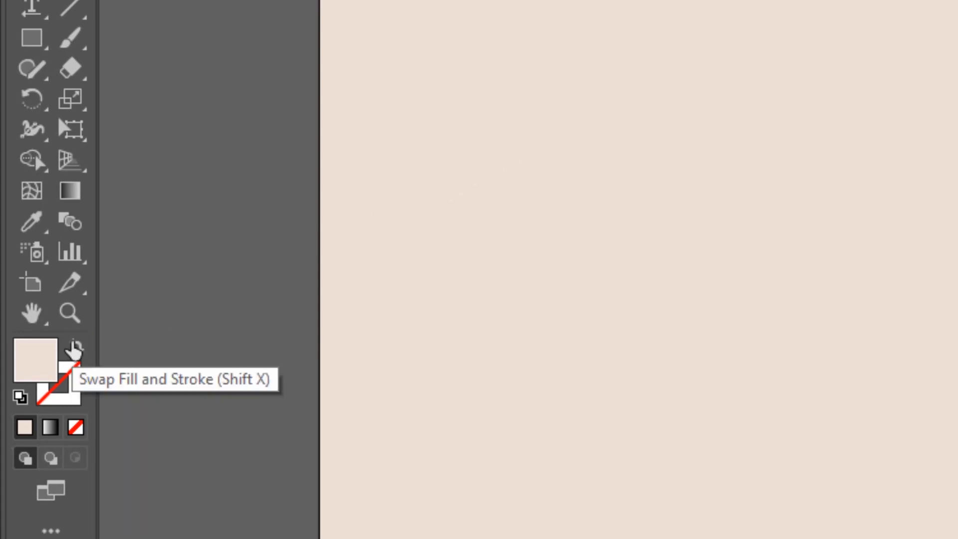
Swap fill and stroke so there is no fill, and set a black stroke with a 2 pt weight.
click(74, 348)
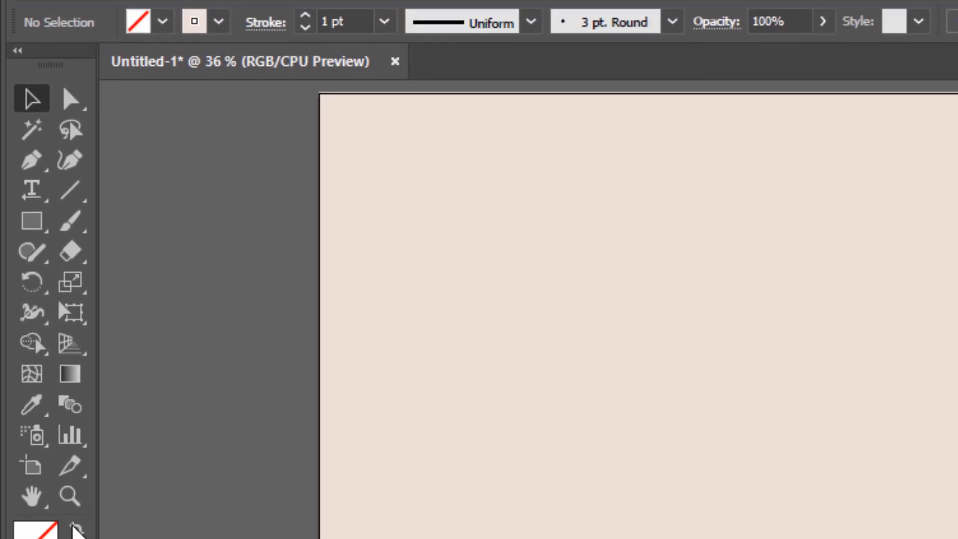
click(219, 66)
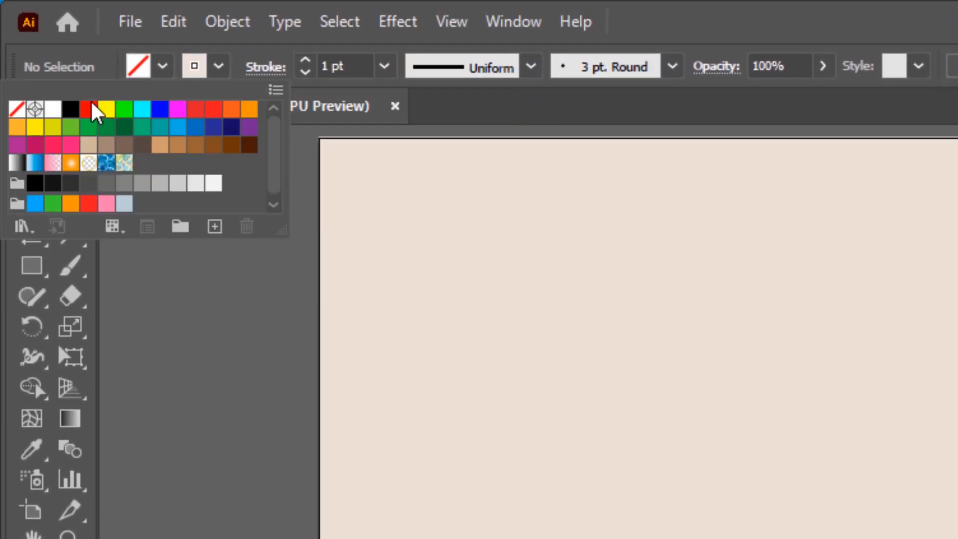
click(70, 114)
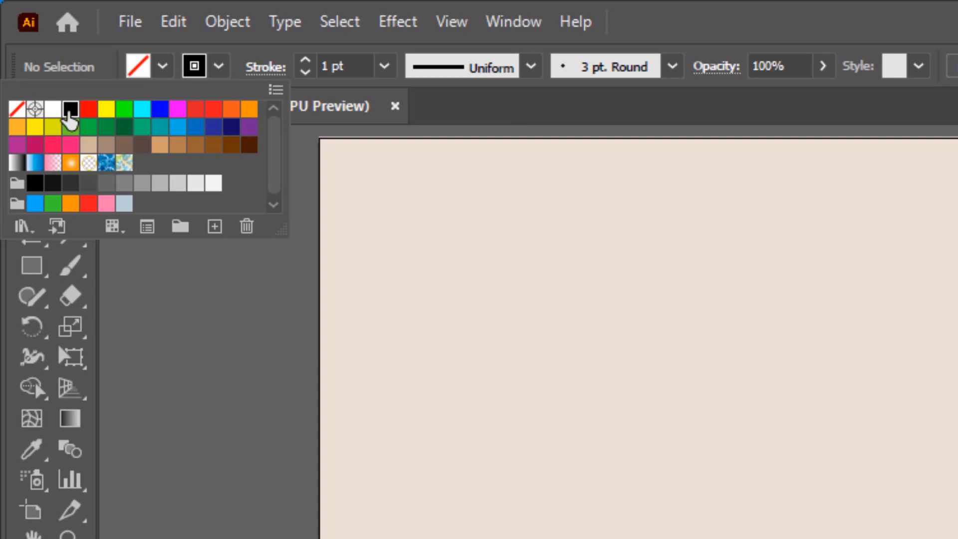
click(384, 65)
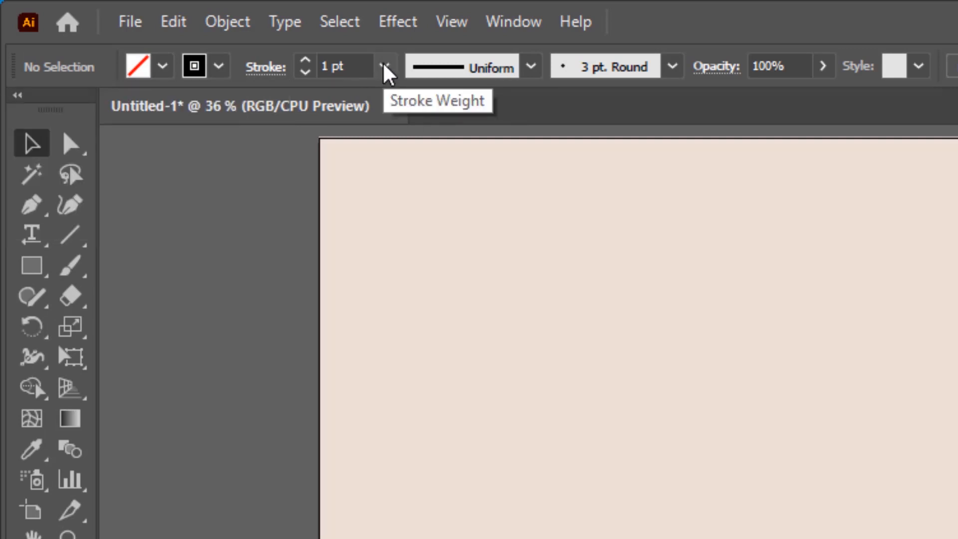
click(385, 66)
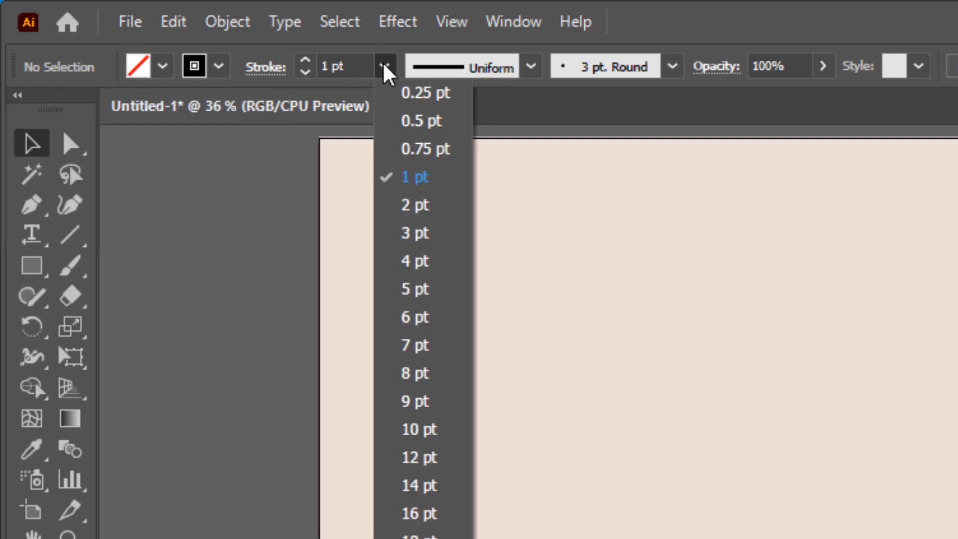
click(417, 219)
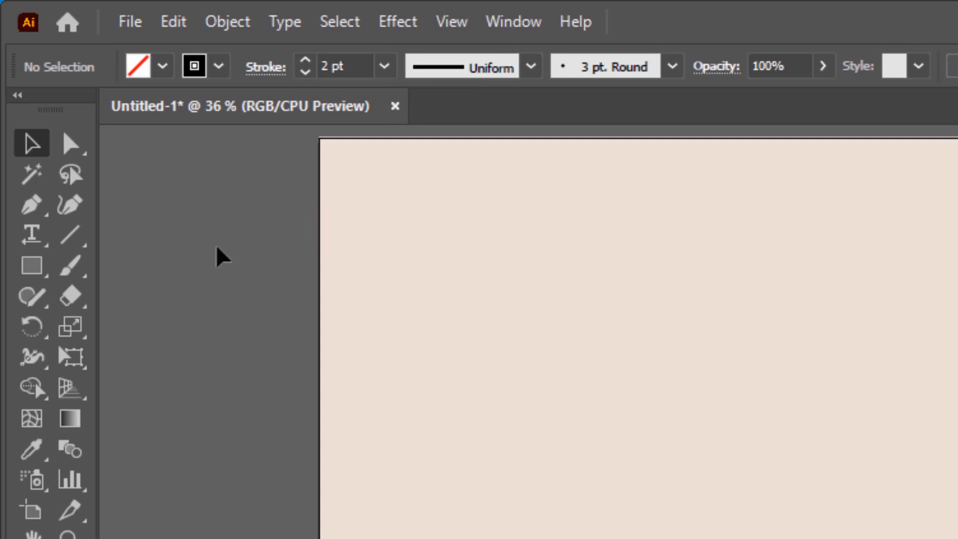
Create a rectangle with exact dimensions of 1200 px width and 1200 px height.
click(35, 270)
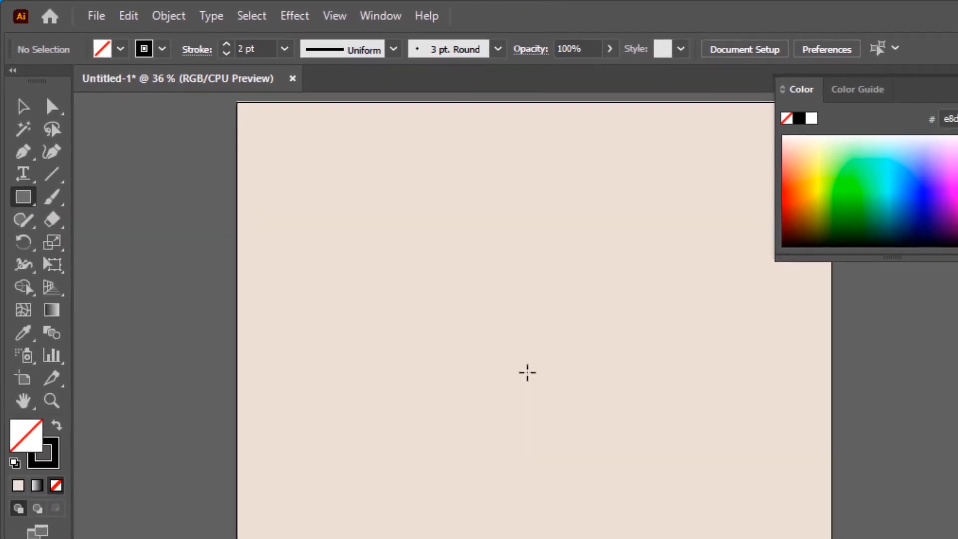
click(514, 370)
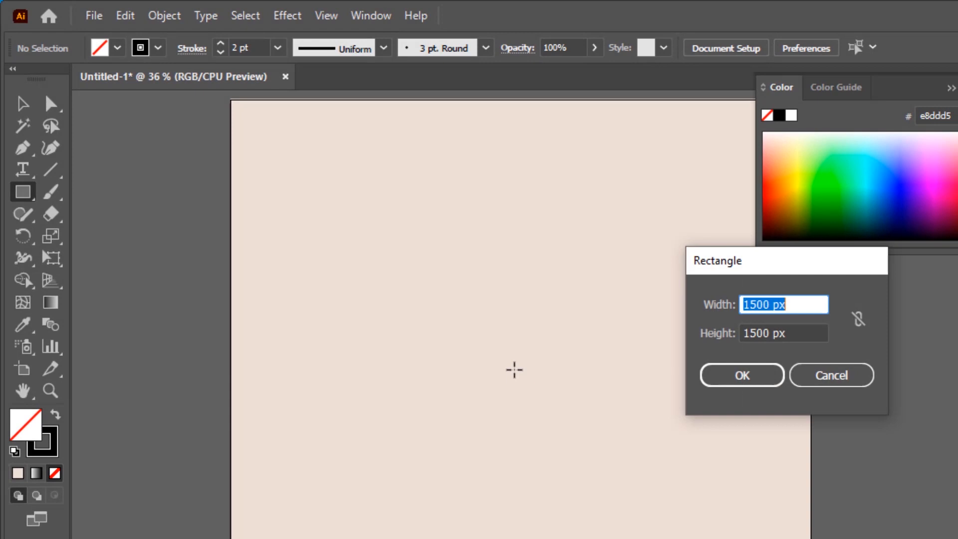
text(1200)
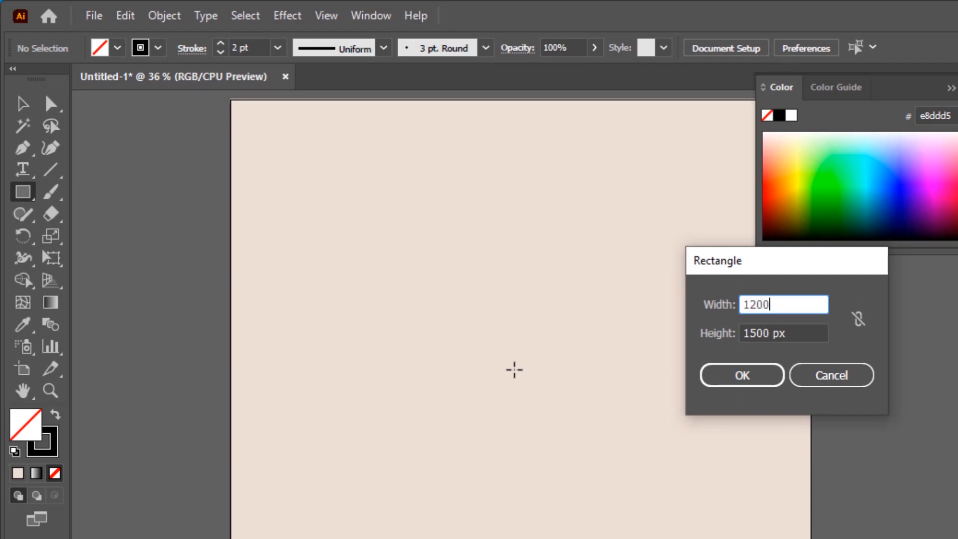
key(Tab)
text(1200)
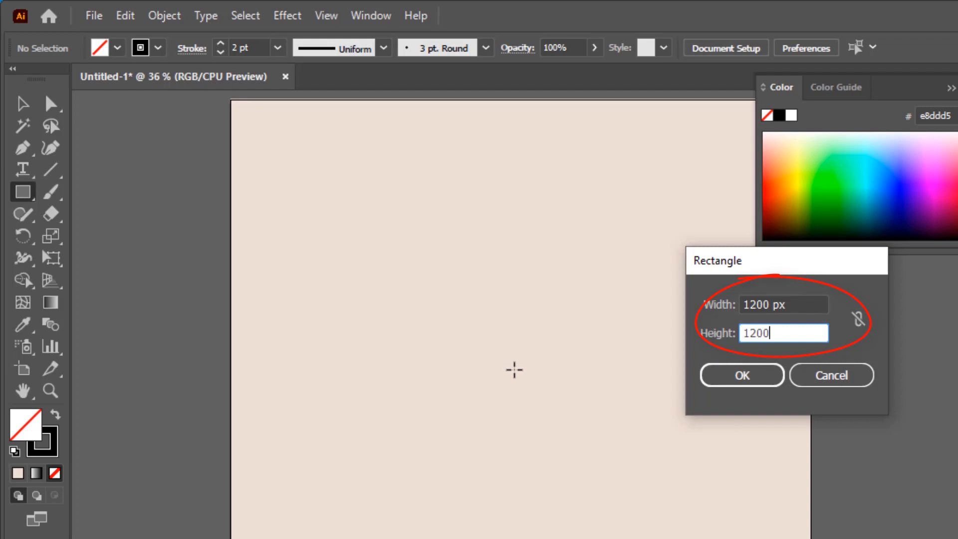
click(753, 384)
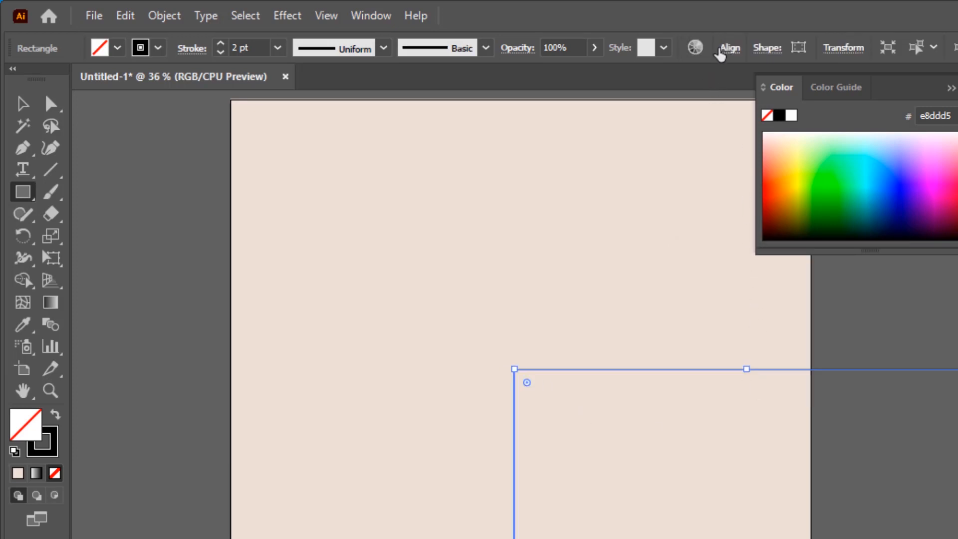
Centre the outlined square vertically and horizontally on the artboard, and deselect it.
click(729, 49)
click(690, 100)
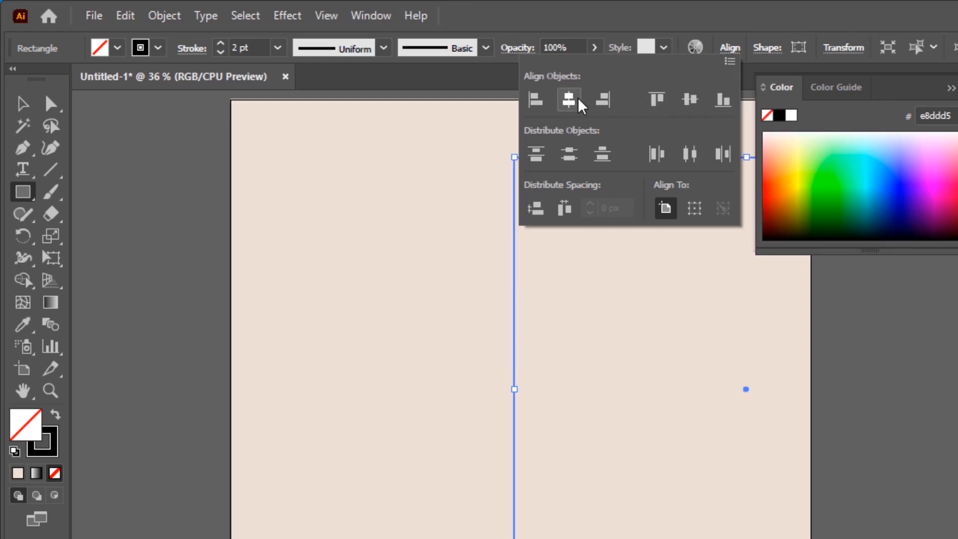
click(569, 99)
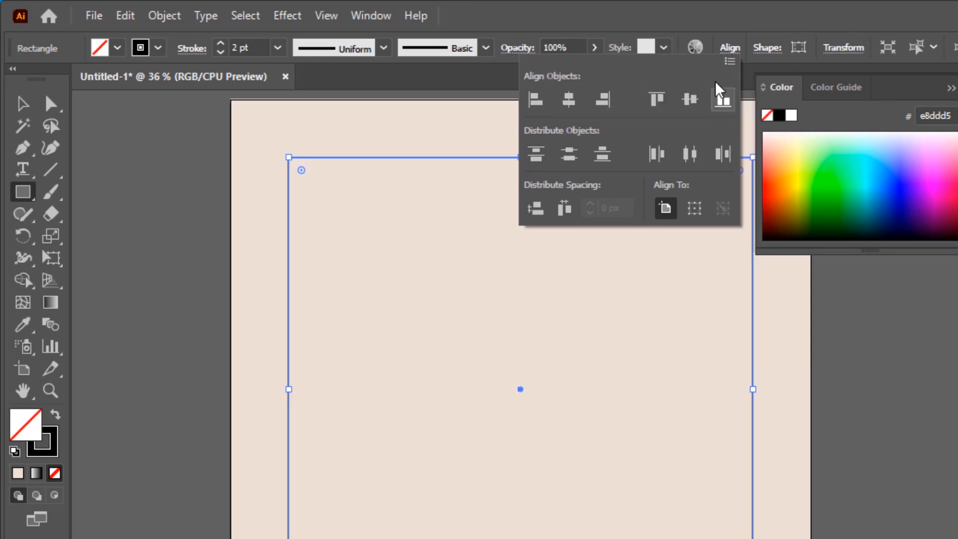
click(26, 105)
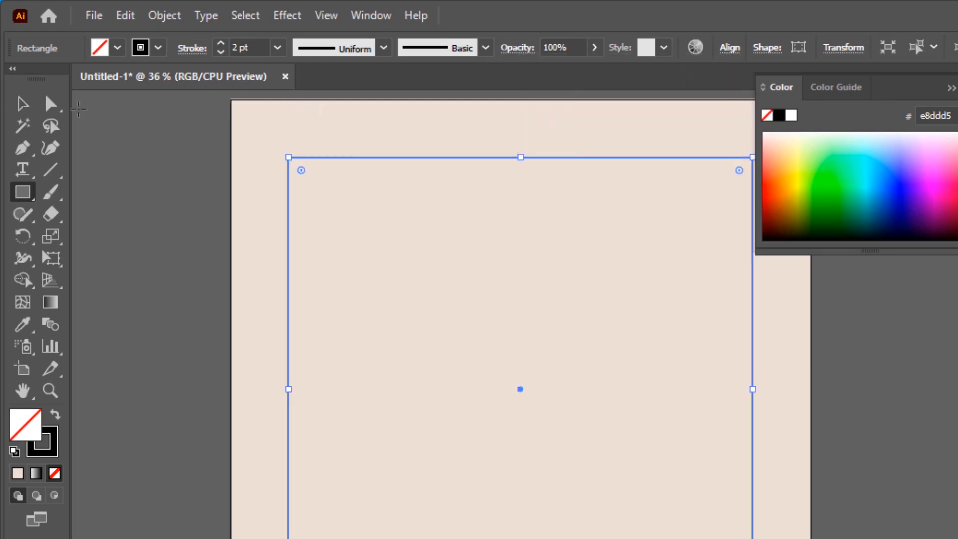
click(251, 126)
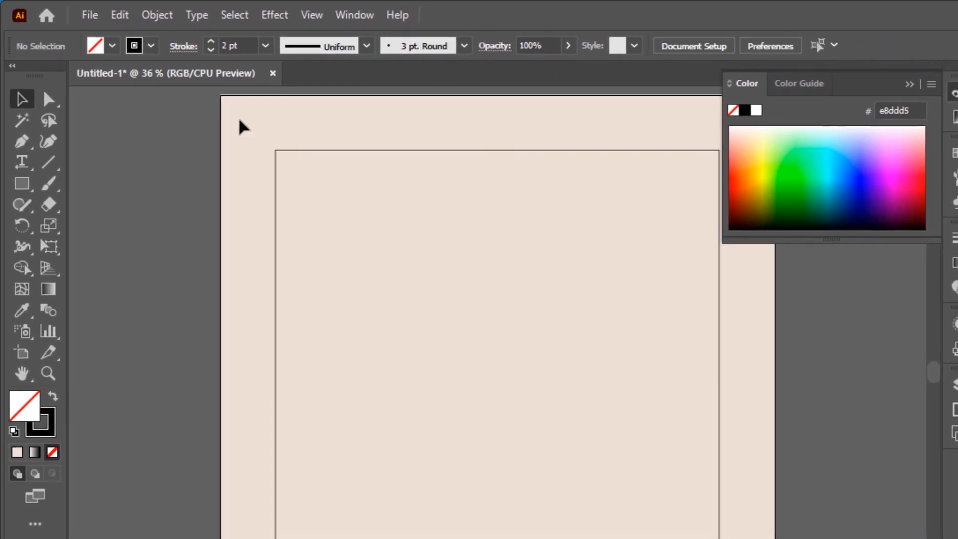
Marquee-select across the artwork, collapse the Color panel and clear the selection.
drag(243, 127, 530, 479)
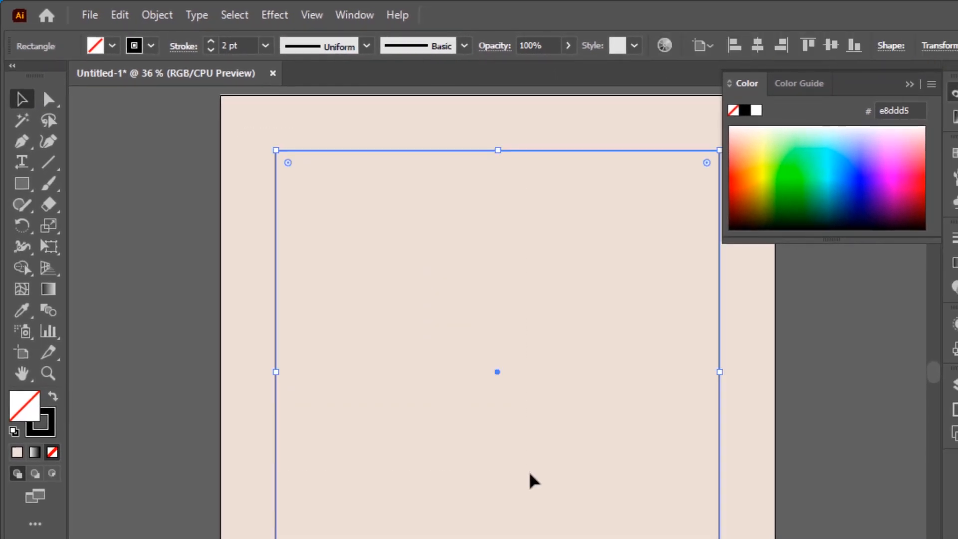
click(909, 84)
click(782, 203)
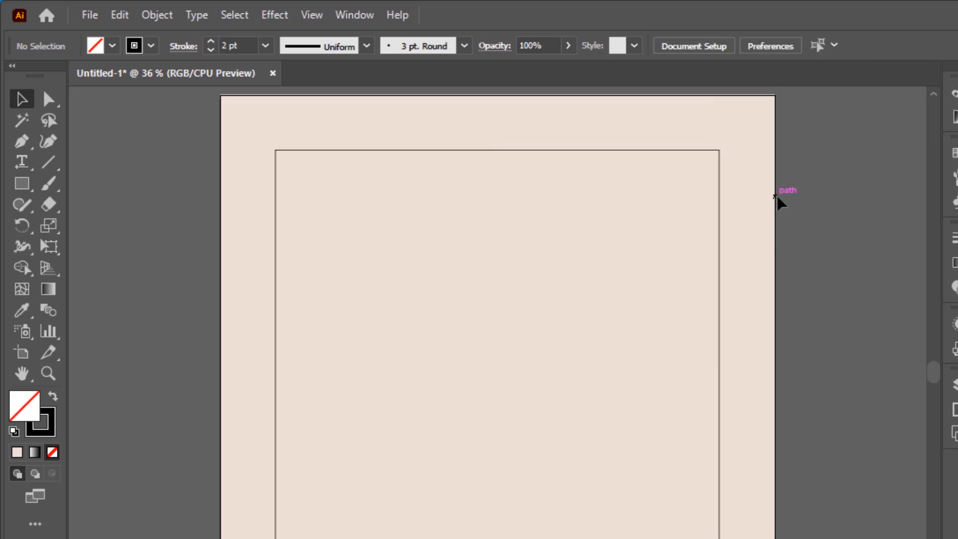
Split the outlined square into a previewed grid of 25 rows and 25 columns with 0 px gutters.
click(667, 150)
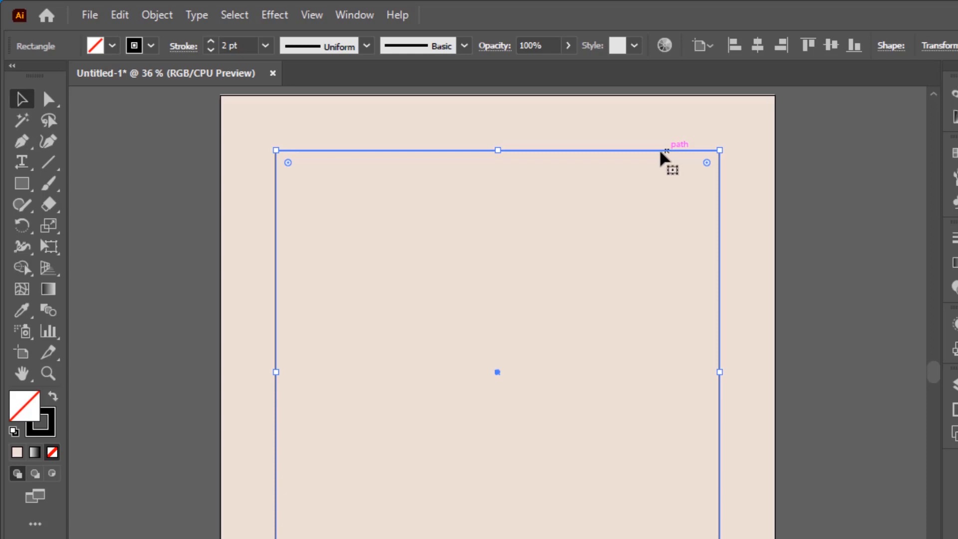
click(161, 21)
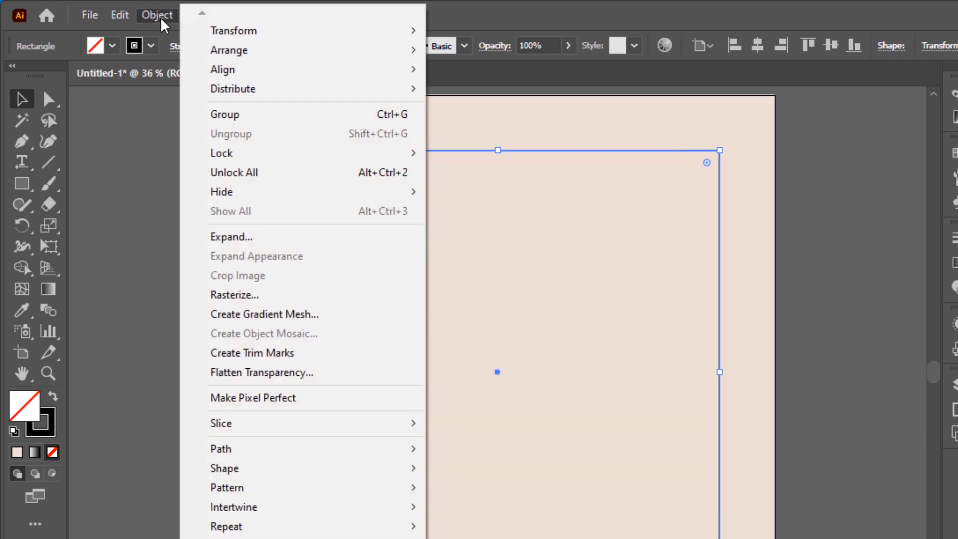
mouse_move(303, 457)
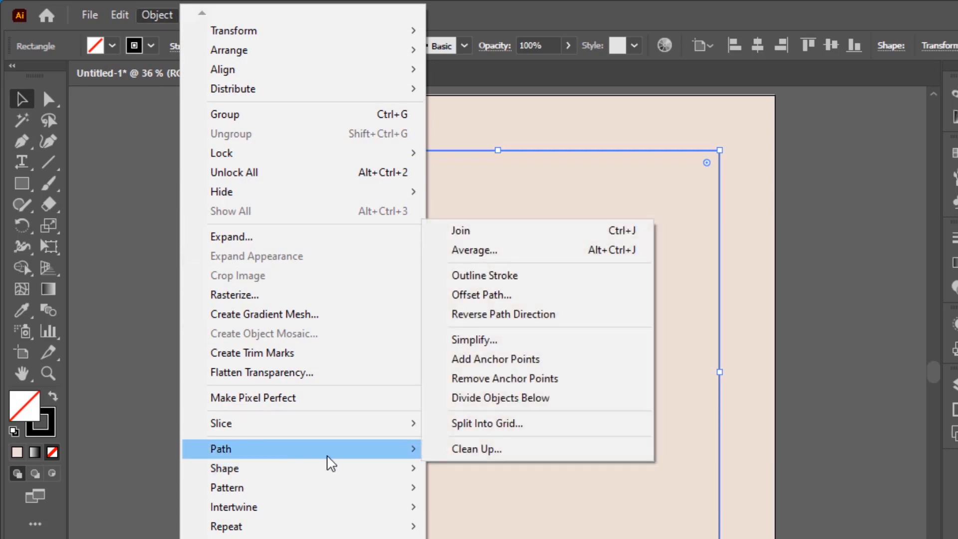
click(514, 429)
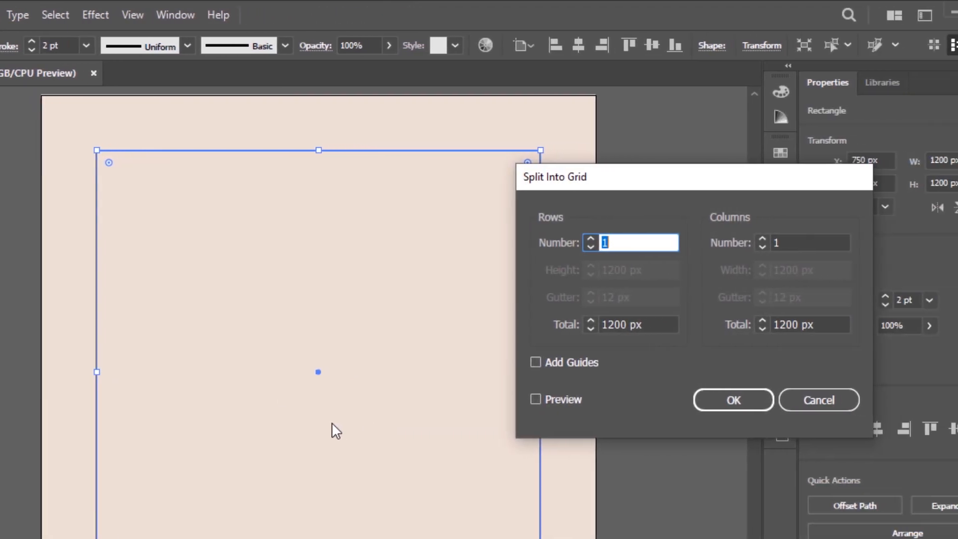
text(25)
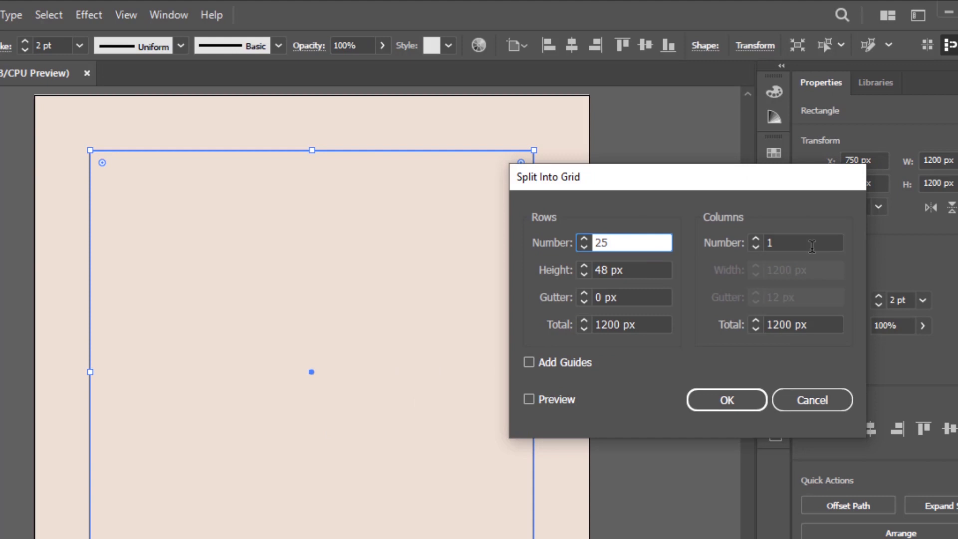
click(754, 246)
text(25)
key(Tab)
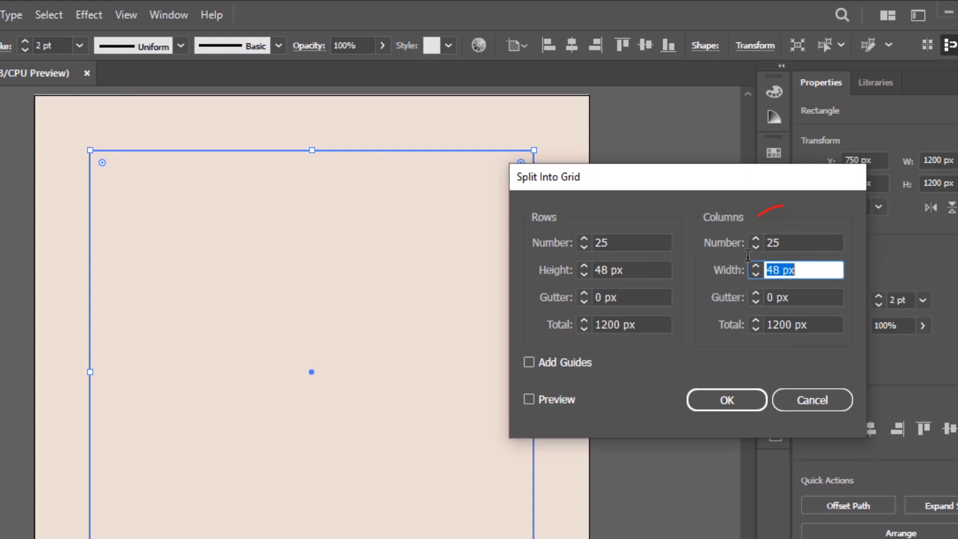
click(528, 399)
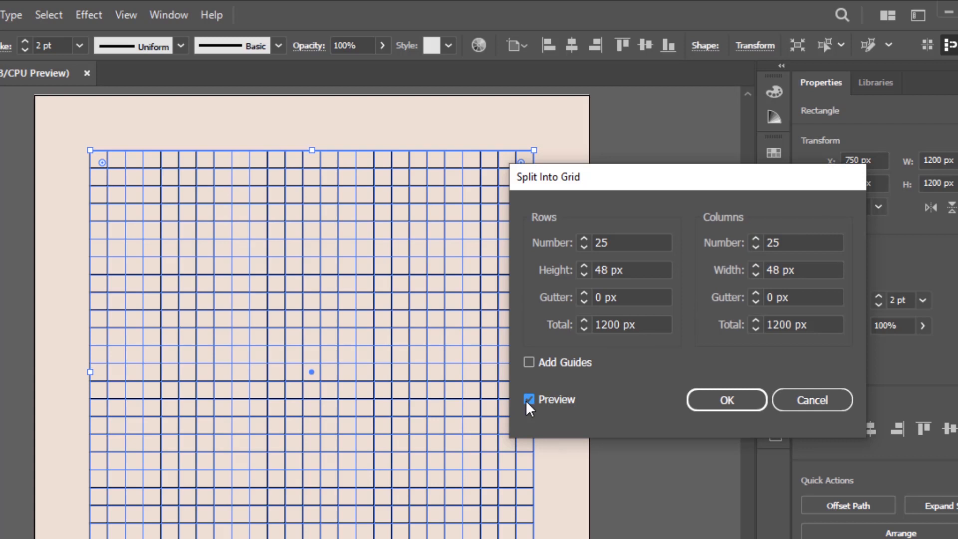
click(736, 401)
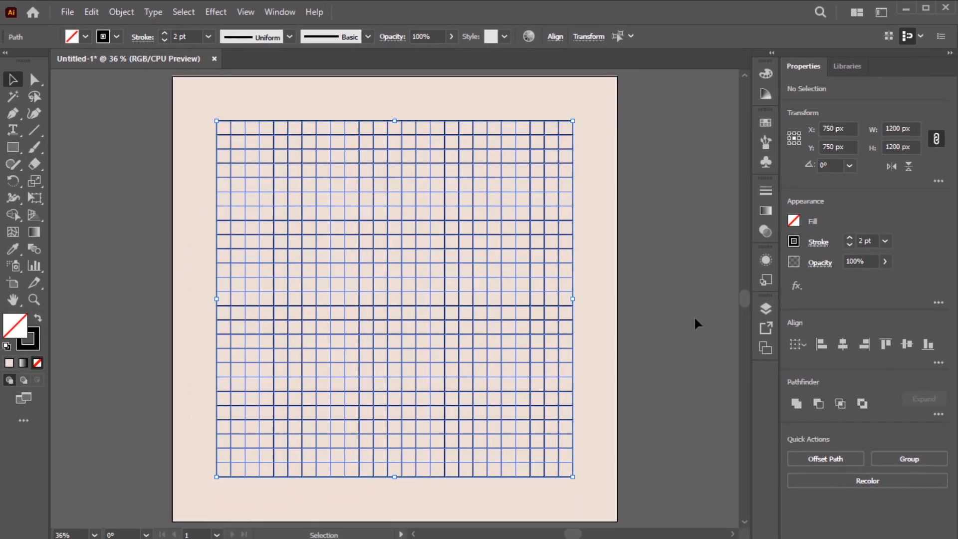
Select all the grid cells, group them into one object, and deselect it.
click(697, 324)
drag(589, 103, 190, 498)
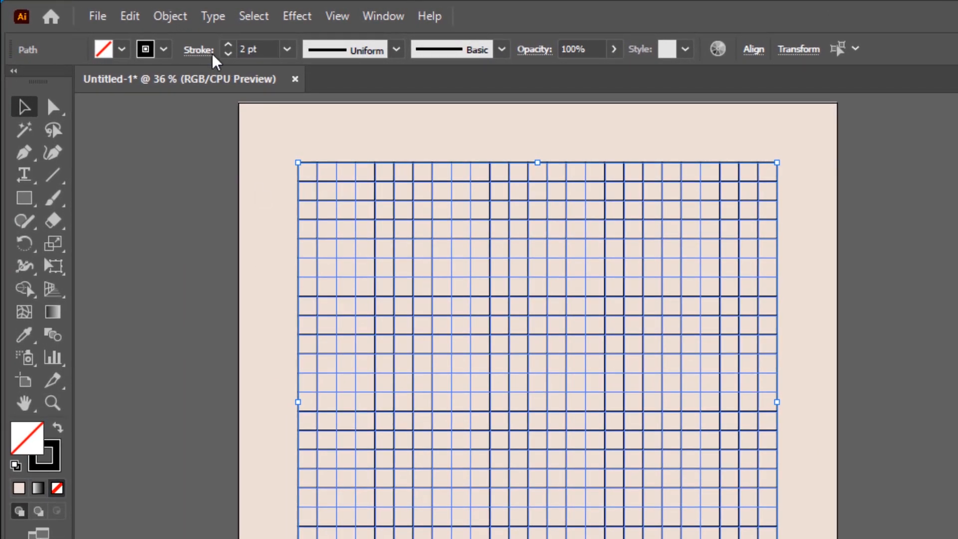
click(177, 19)
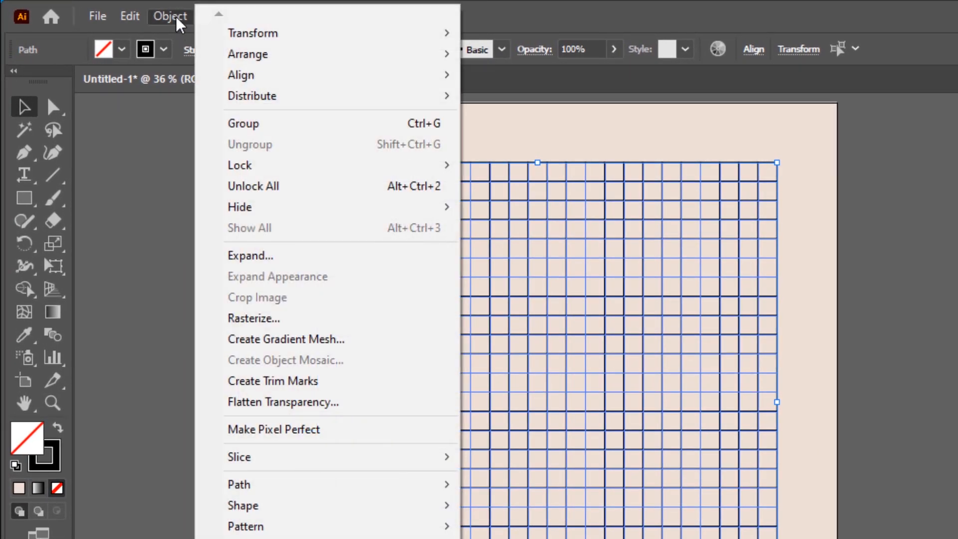
click(234, 126)
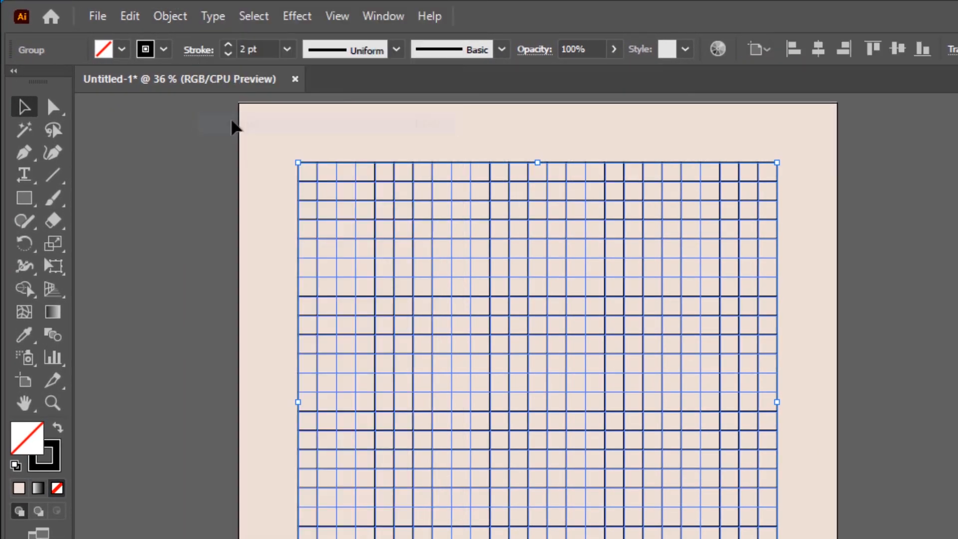
click(550, 141)
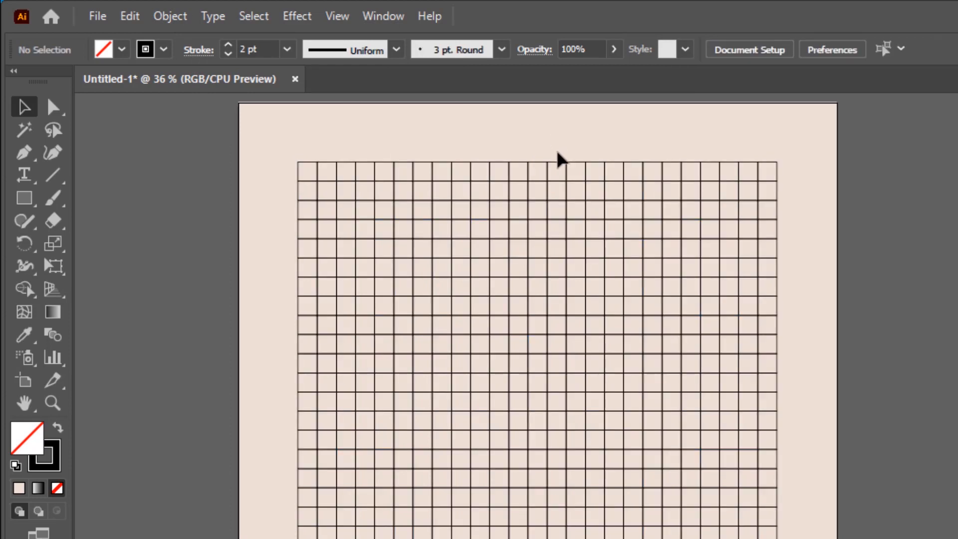
Apply an envelope distort mesh of 25 rows and 25 columns to the grouped grid, and deselect it.
click(559, 162)
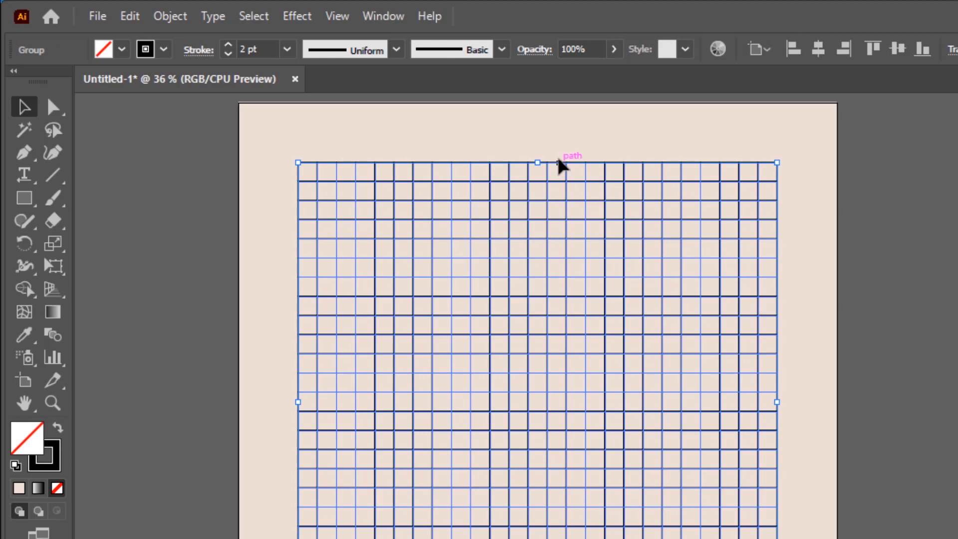
click(171, 19)
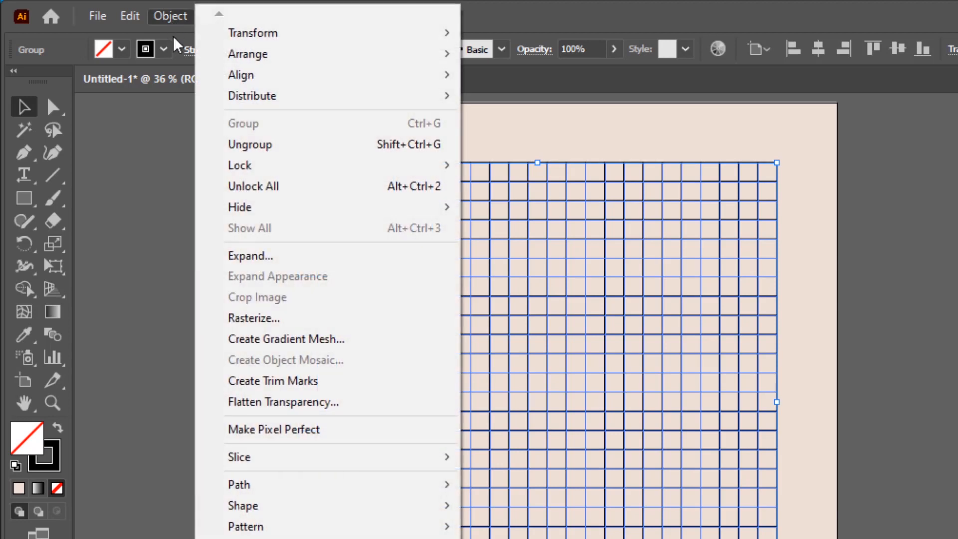
mouse_move(385, 424)
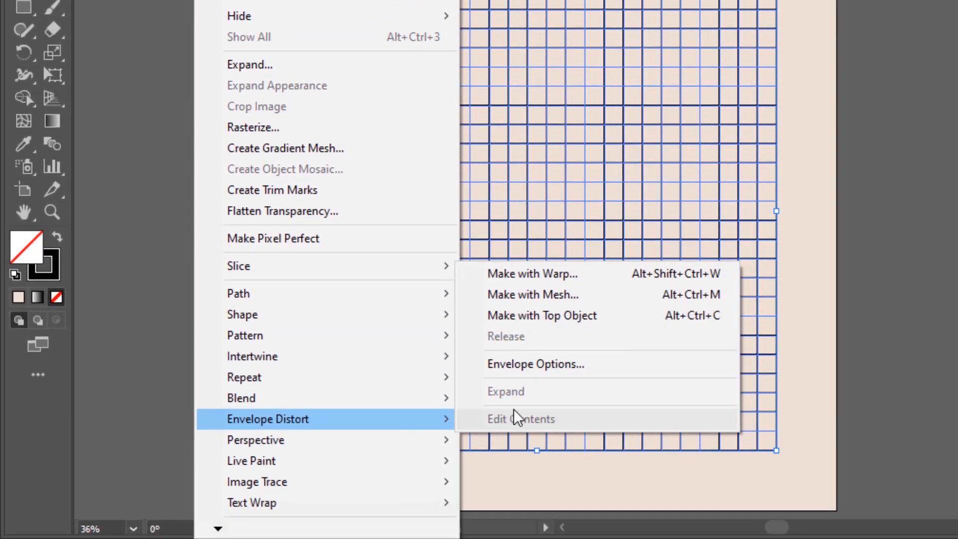
click(661, 299)
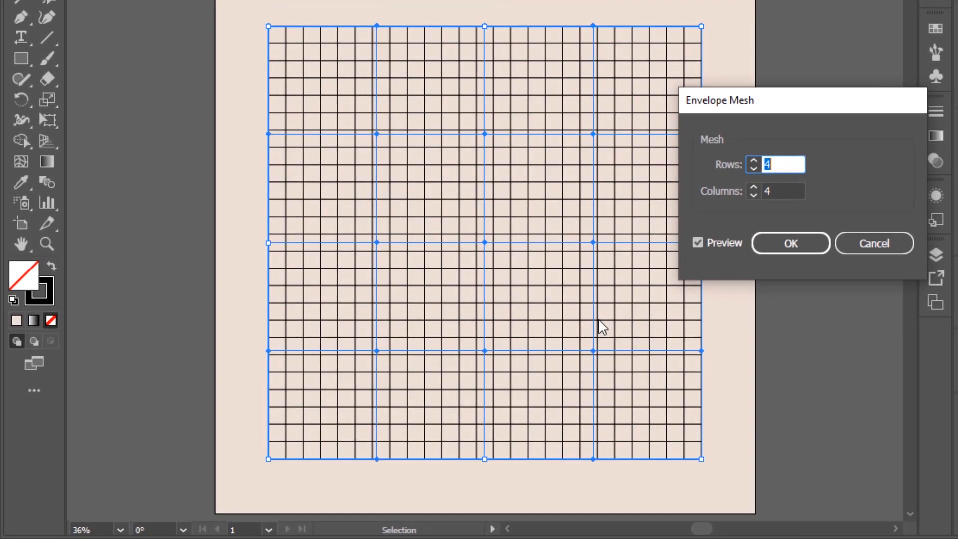
key(Tab)
text(2)
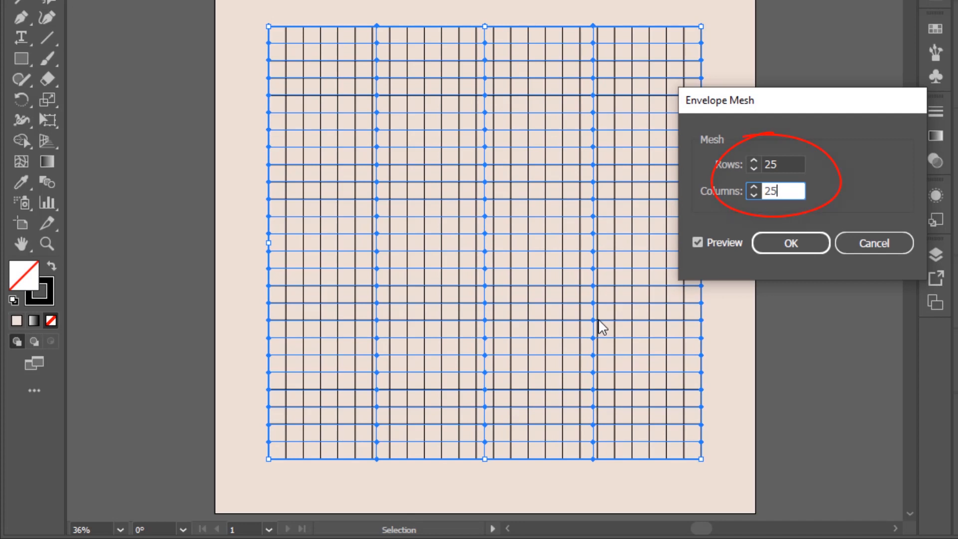
key(Tab)
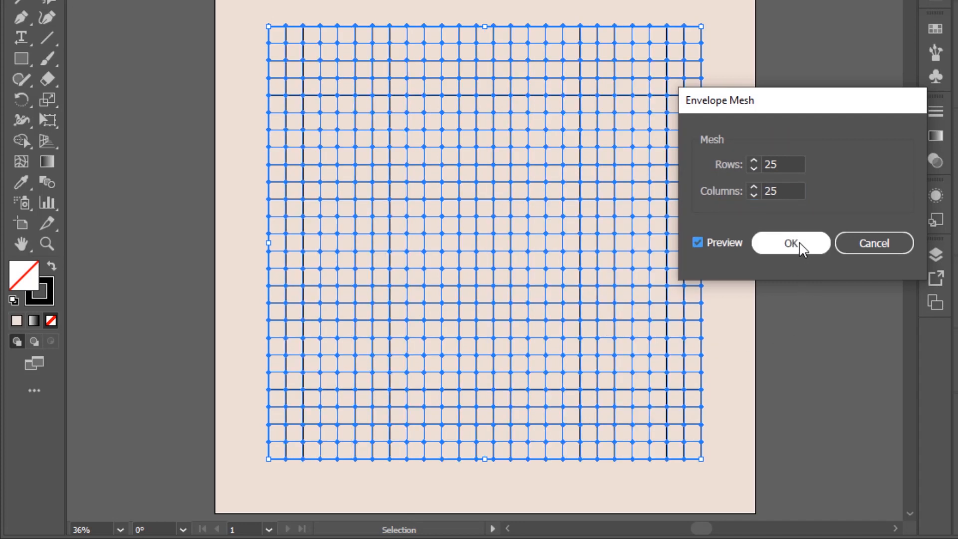
click(790, 244)
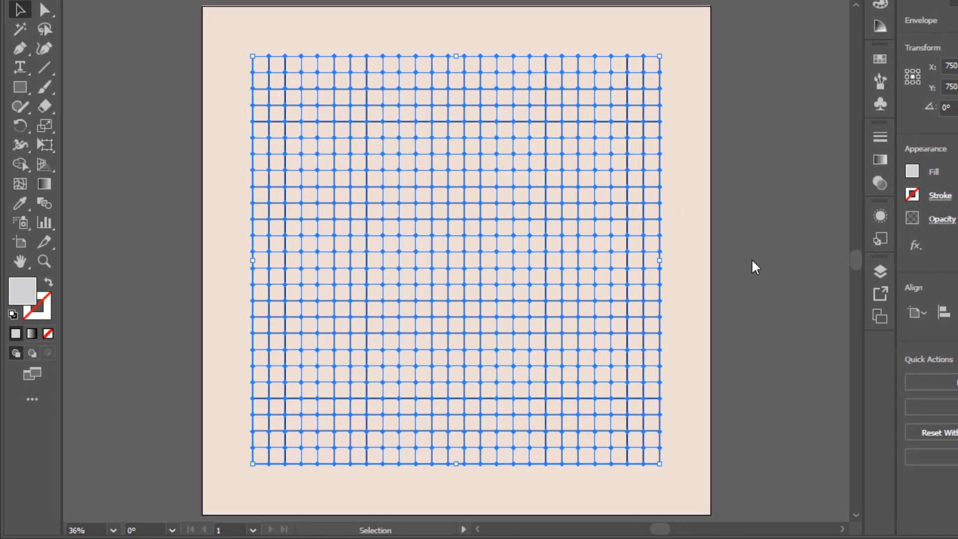
click(691, 252)
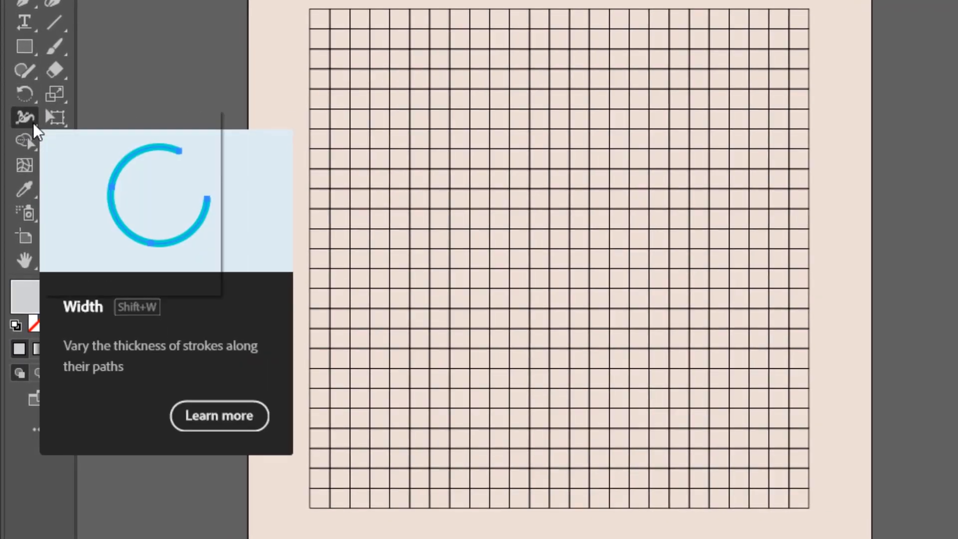
Choose the Warp tool and set its brush to 350 px width and 350 px height.
click(29, 122)
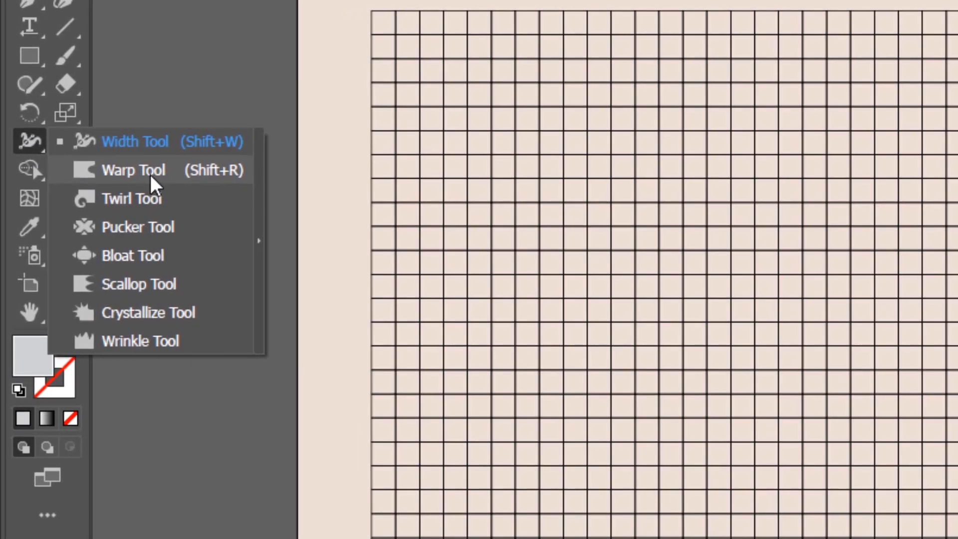
click(151, 172)
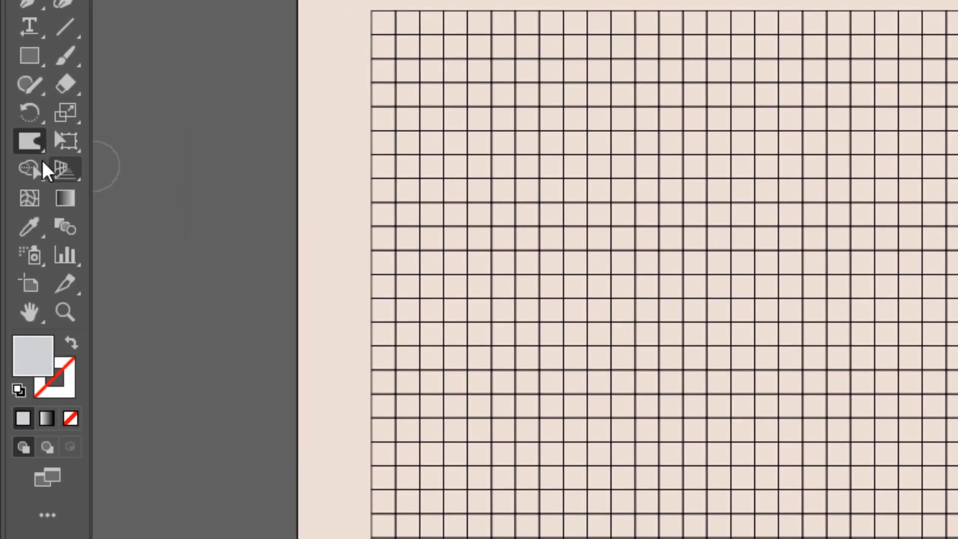
double_click(36, 145)
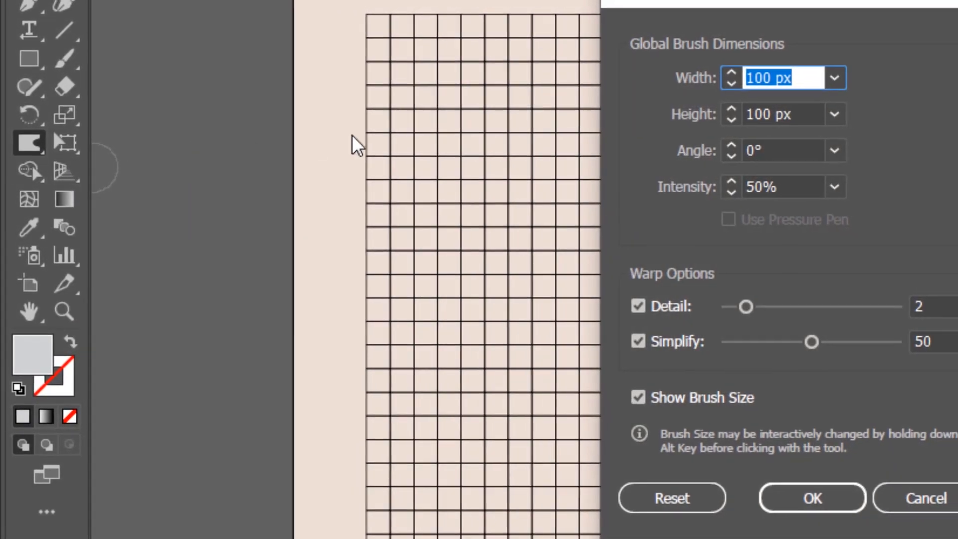
text(350)
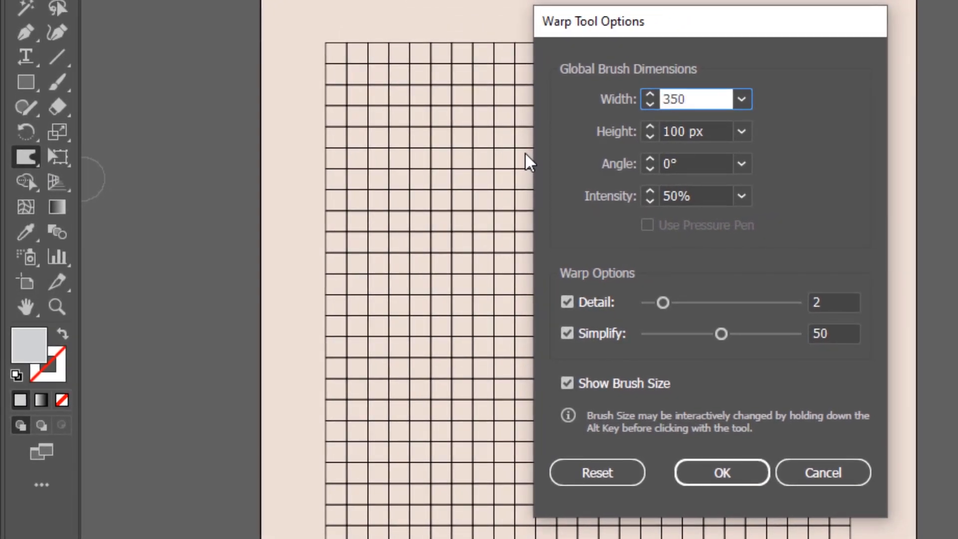
key(Tab)
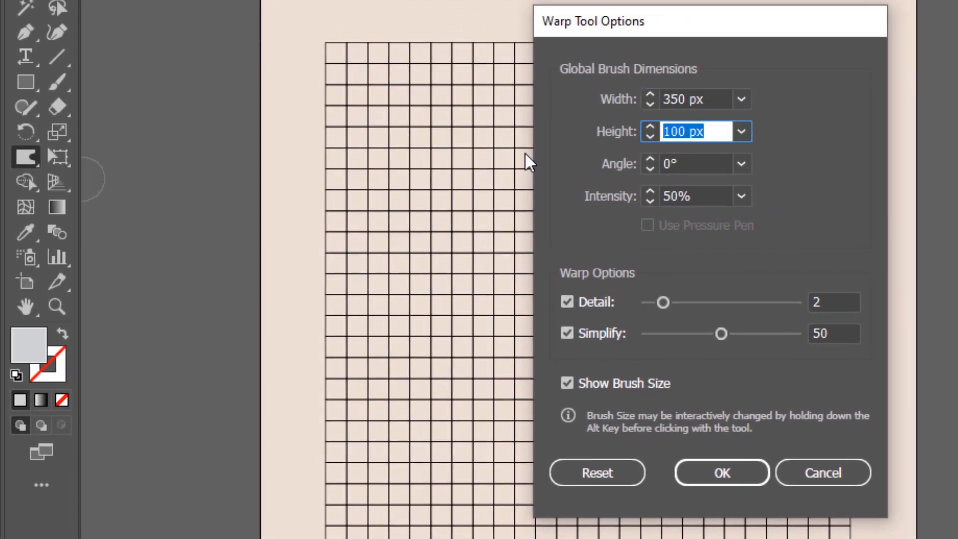
text(350)
key(Tab)
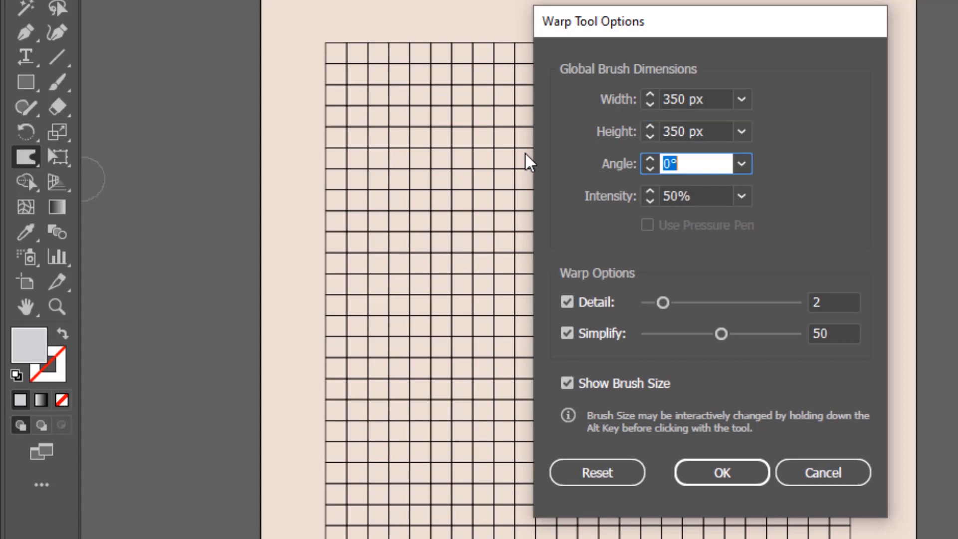
click(729, 479)
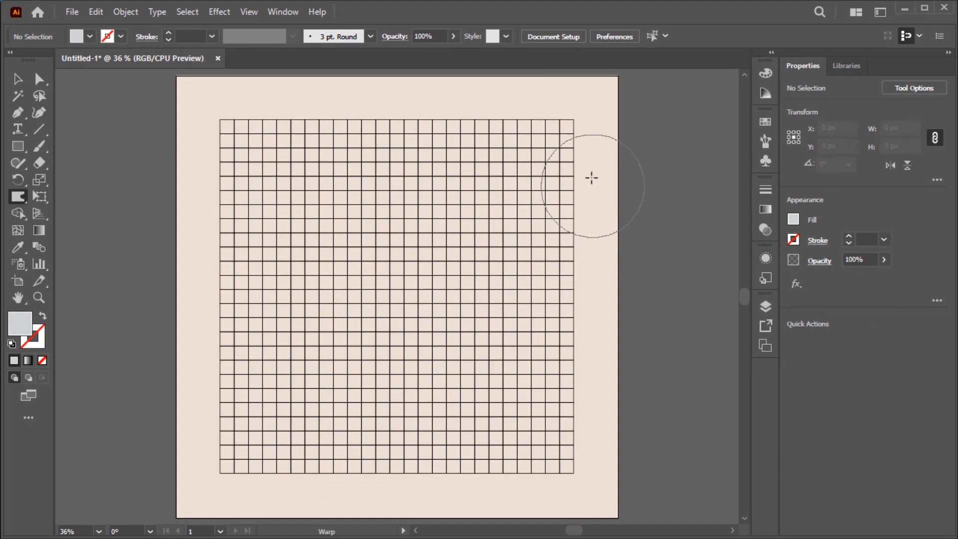
Warp the grid with freehand strokes along all four edges and through its interior to form irregular waves.
mouse_move(591, 177)
mouse_down()
mouse_move(576, 234)
mouse_move(575, 338)
mouse_up()
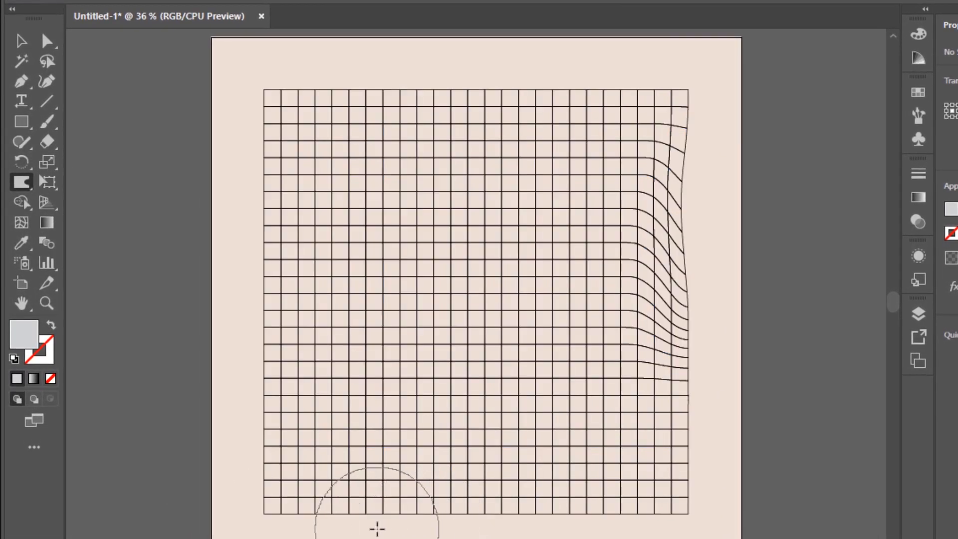
mouse_move(377, 528)
mouse_down()
mouse_move(386, 512)
mouse_move(459, 499)
mouse_move(505, 507)
mouse_up()
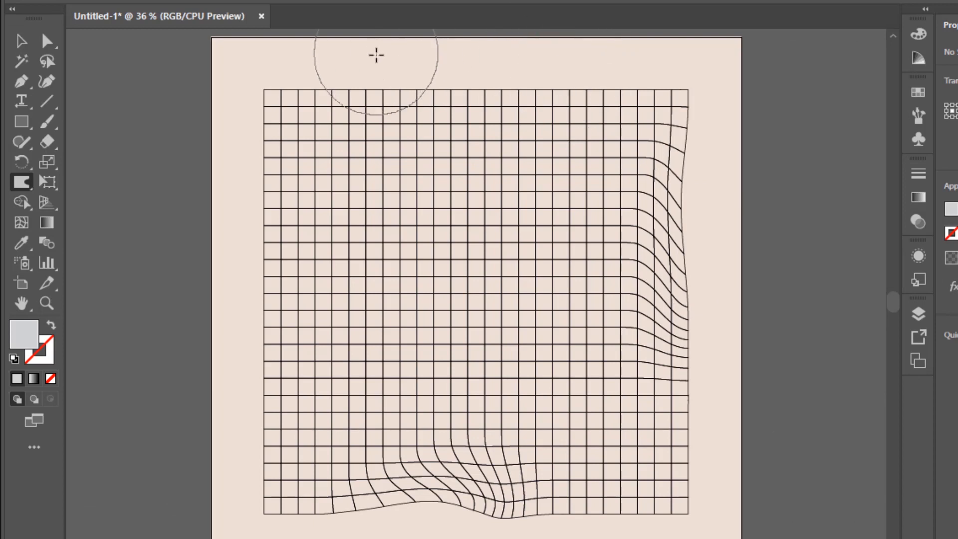
drag(327, 66, 499, 100)
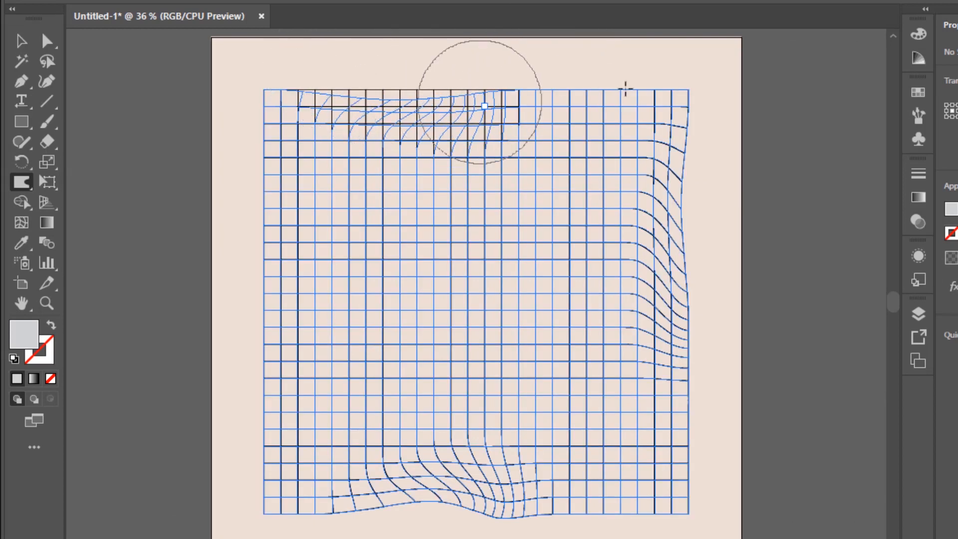
drag(584, 98, 583, 99)
mouse_move(385, 193)
mouse_down()
mouse_move(414, 229)
mouse_move(464, 259)
mouse_move(493, 344)
mouse_up()
mouse_move(468, 276)
mouse_down()
mouse_move(528, 292)
mouse_move(557, 214)
mouse_up()
mouse_move(466, 338)
mouse_down()
mouse_move(406, 288)
mouse_move(406, 321)
mouse_move(415, 315)
mouse_move(402, 343)
mouse_up()
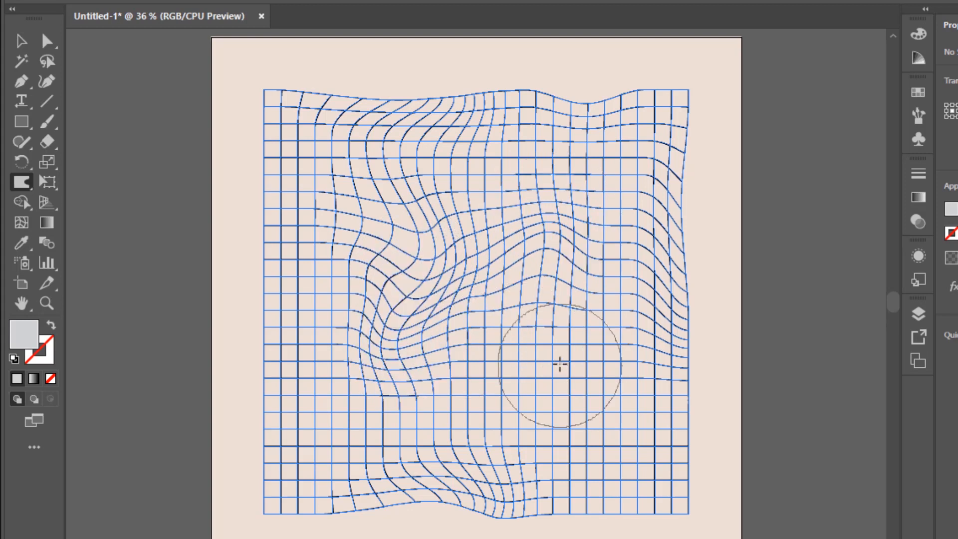
mouse_move(530, 375)
mouse_down()
mouse_move(552, 375)
mouse_move(561, 393)
mouse_up()
mouse_move(583, 498)
mouse_down()
mouse_move(585, 524)
mouse_move(598, 474)
mouse_move(658, 494)
mouse_up()
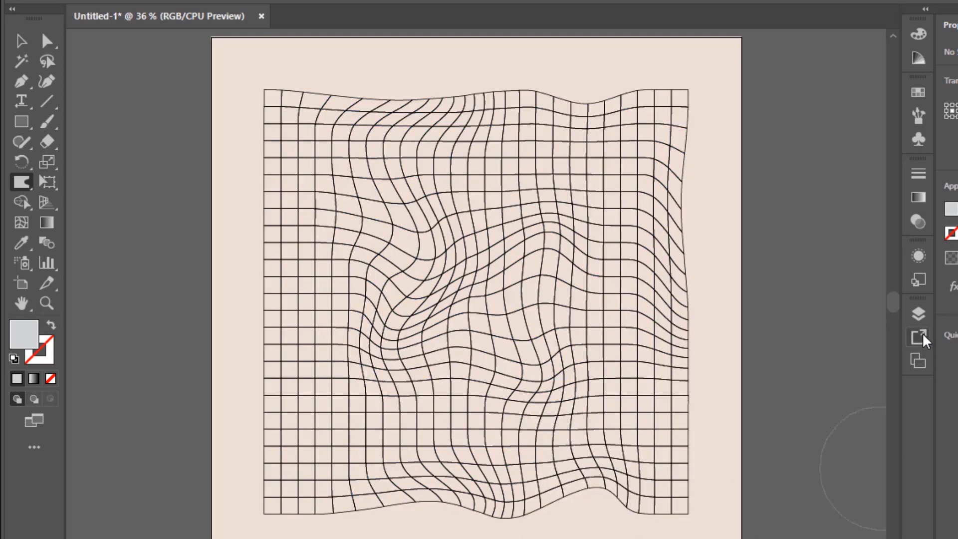
drag(248, 205, 273, 319)
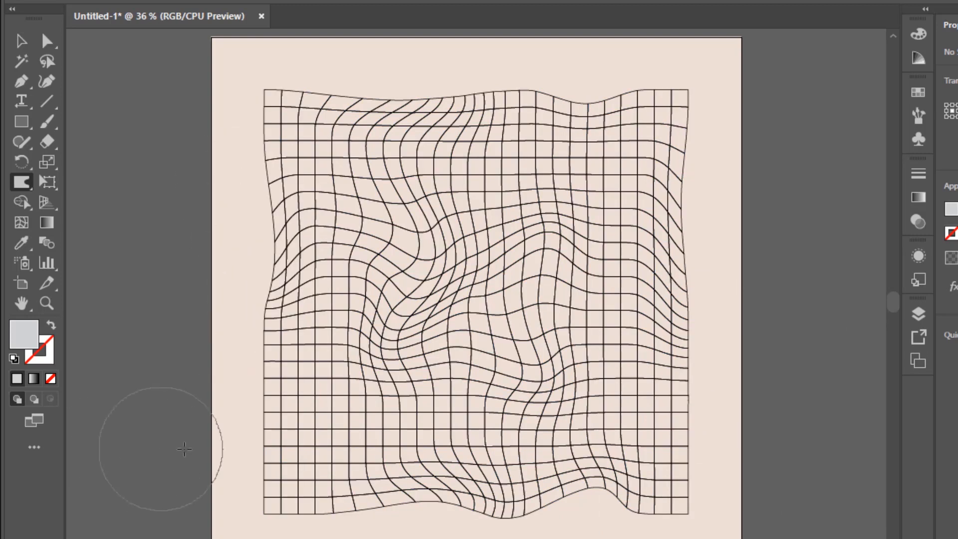
mouse_move(257, 417)
mouse_down()
mouse_move(284, 400)
mouse_move(278, 406)
mouse_up()
mouse_move(421, 115)
mouse_down()
mouse_move(439, 82)
mouse_move(404, 95)
mouse_move(541, 96)
mouse_move(545, 106)
mouse_move(455, 91)
mouse_move(489, 94)
mouse_move(478, 93)
mouse_up()
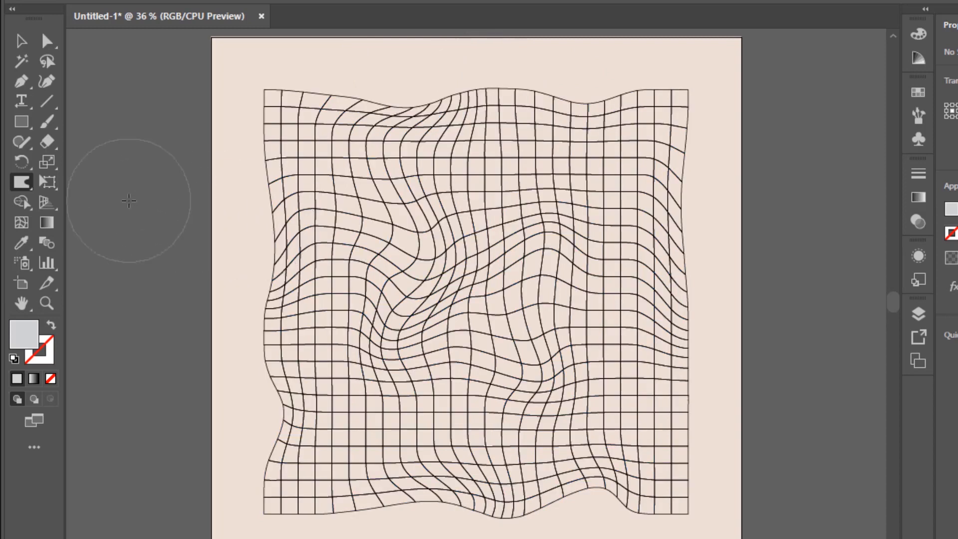
drag(702, 413, 658, 399)
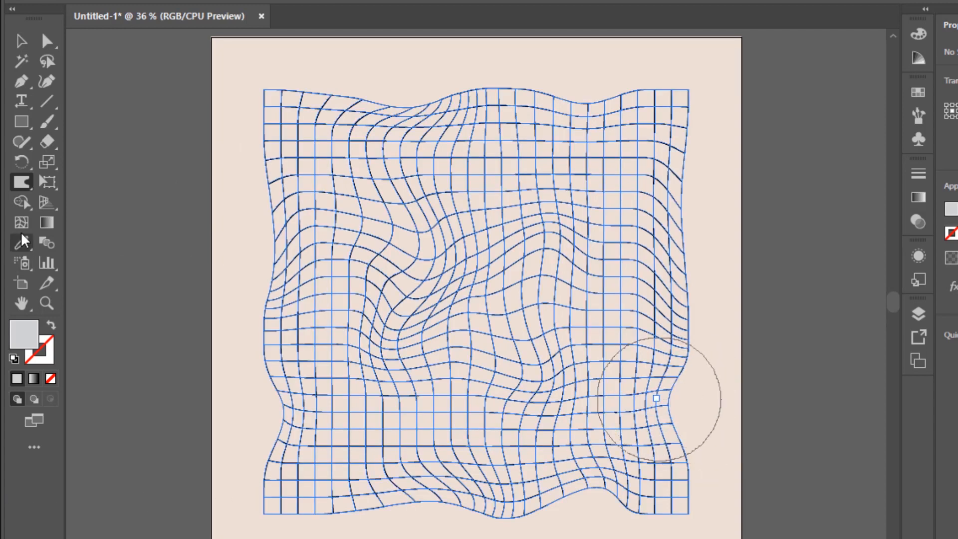
Set the Warp tool's brush to 150 px width and 150 px height.
double_click(28, 184)
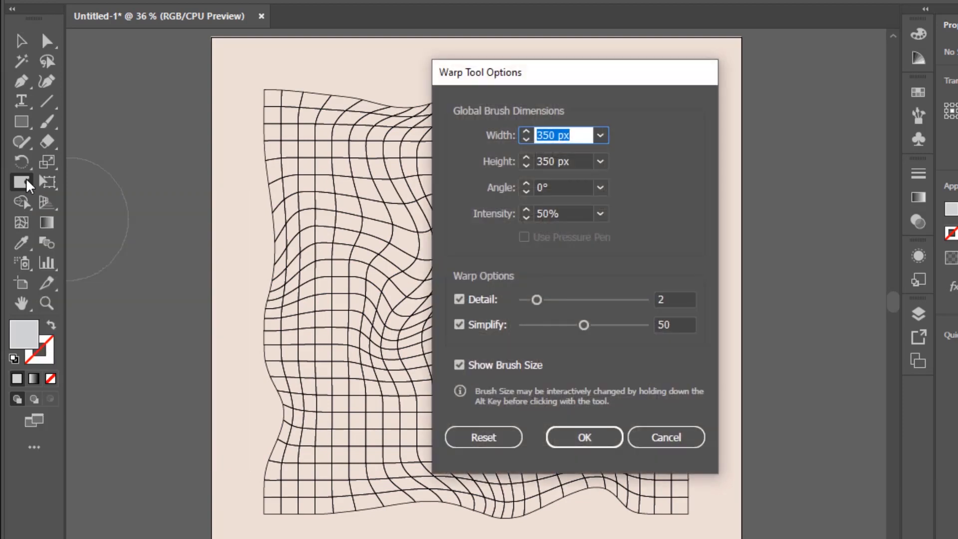
text(150)
key(Tab)
text(150)
key(Tab)
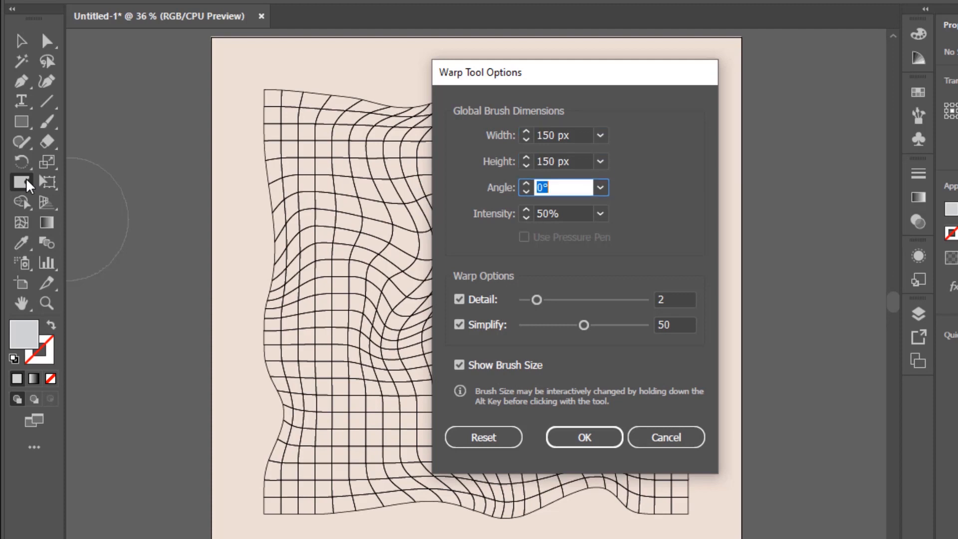
click(593, 441)
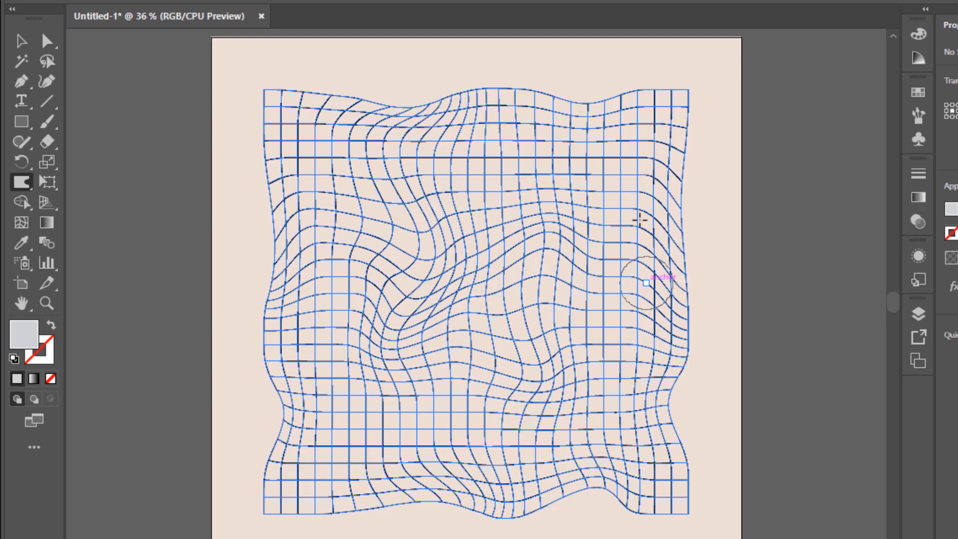
Warp small areas of the grid's upper right, lower left, lower right and centre with short freehand strokes to add finer ripples.
mouse_move(627, 183)
mouse_down()
mouse_move(620, 199)
mouse_move(628, 259)
mouse_up()
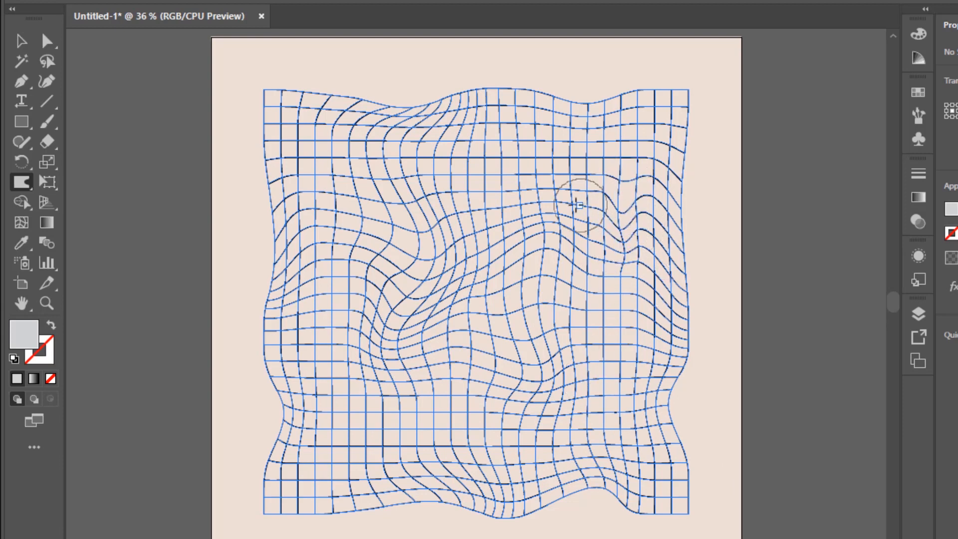
mouse_move(548, 202)
mouse_down()
mouse_move(572, 159)
mouse_move(604, 143)
mouse_up()
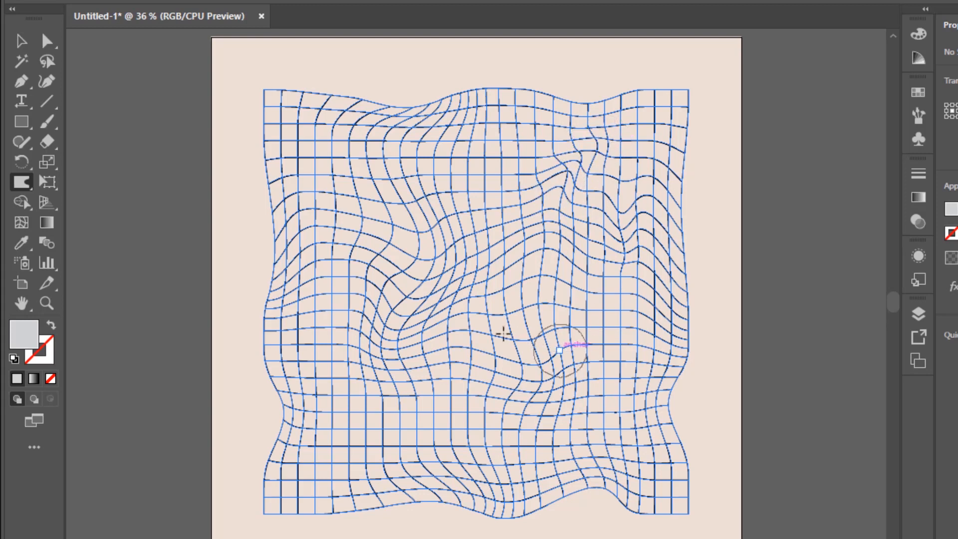
drag(403, 384, 427, 419)
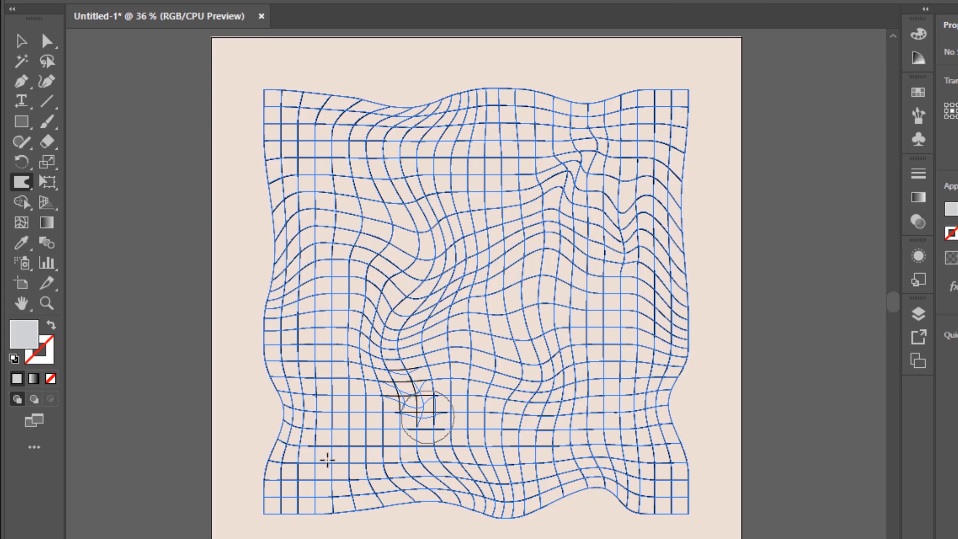
mouse_move(322, 460)
mouse_down()
mouse_move(356, 427)
mouse_move(368, 356)
mouse_up()
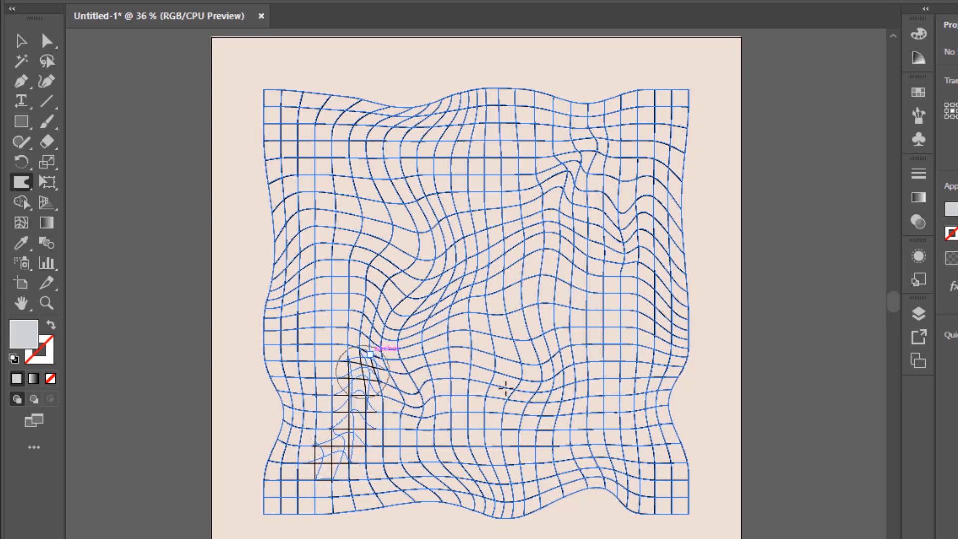
drag(629, 434, 572, 327)
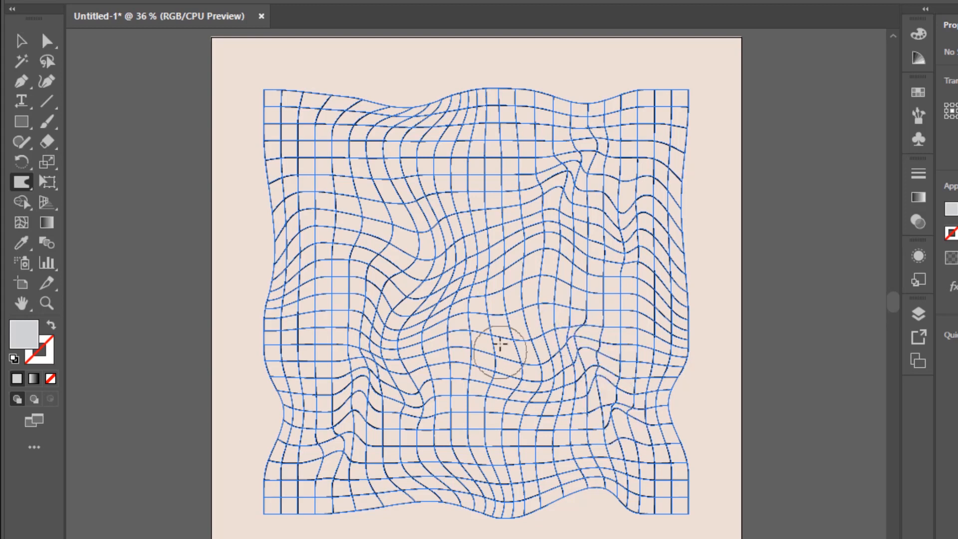
drag(493, 247, 530, 283)
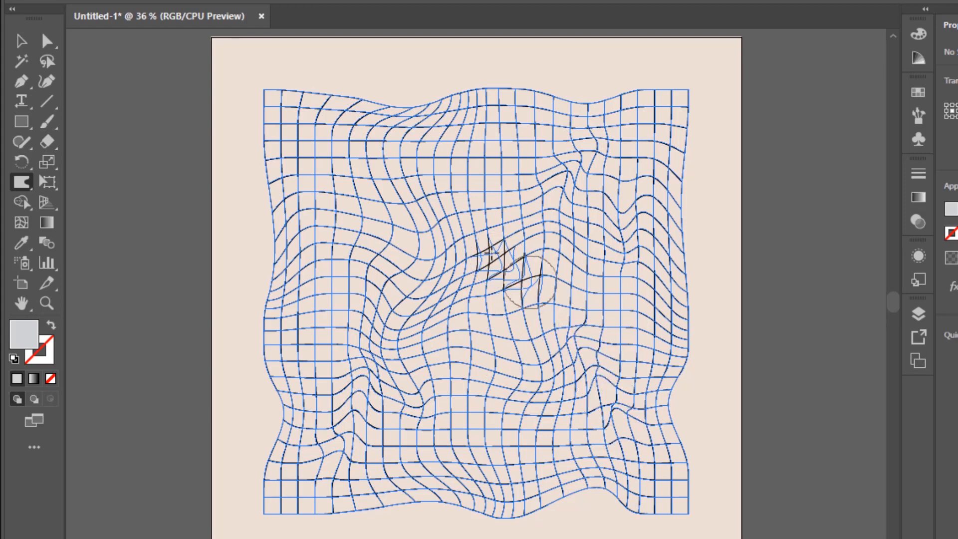
mouse_move(469, 234)
mouse_down()
mouse_move(454, 224)
mouse_move(494, 172)
mouse_up()
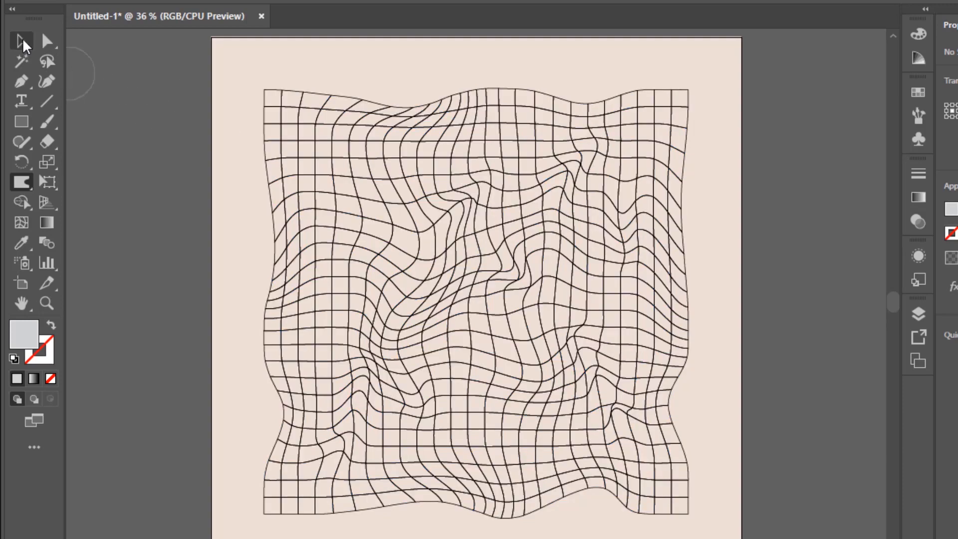
click(20, 39)
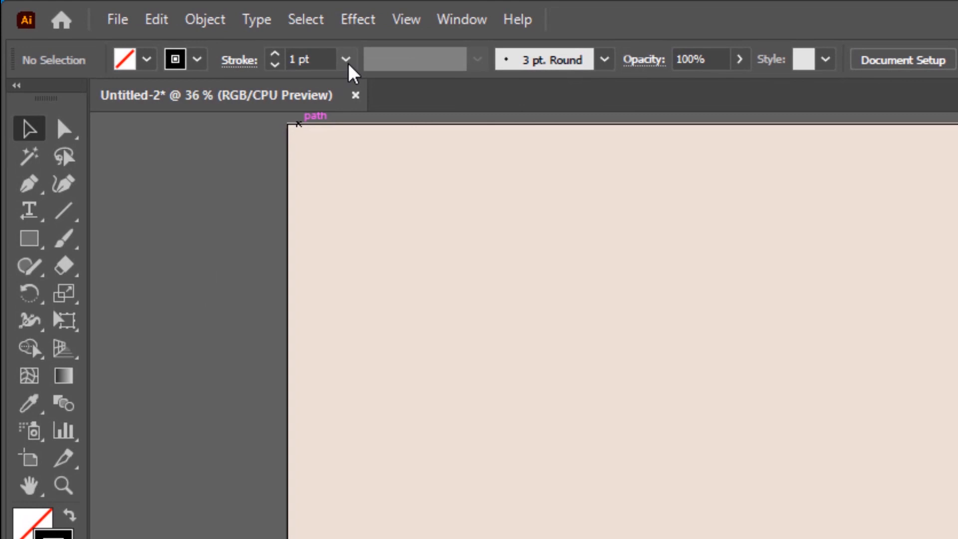
Set the default stroke to 2 pt in pure blue for new shapes in the Untitled-2 document.
click(346, 60)
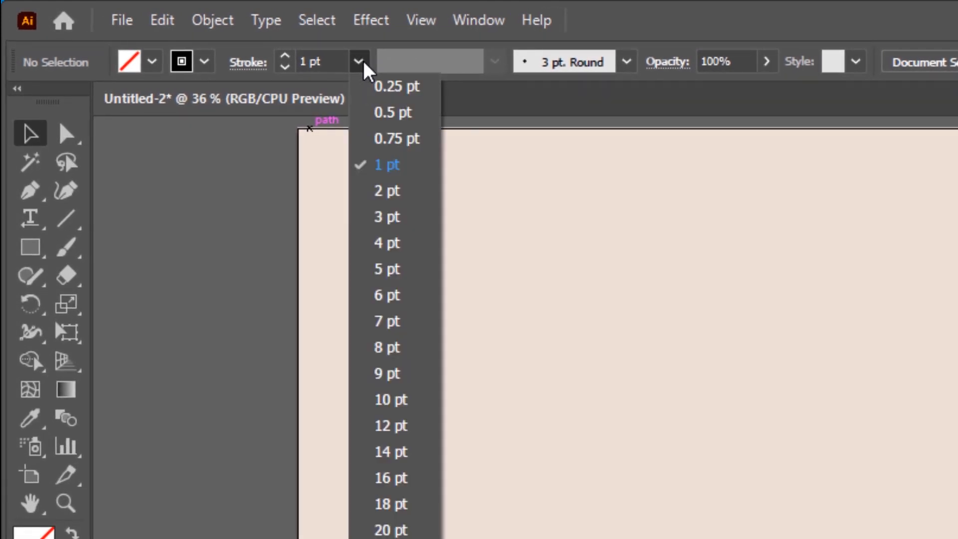
click(408, 193)
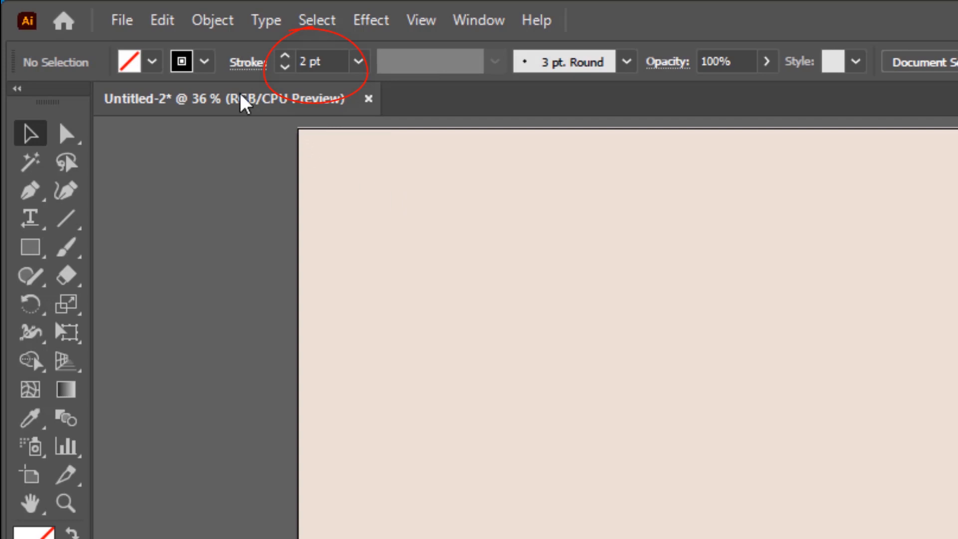
click(205, 62)
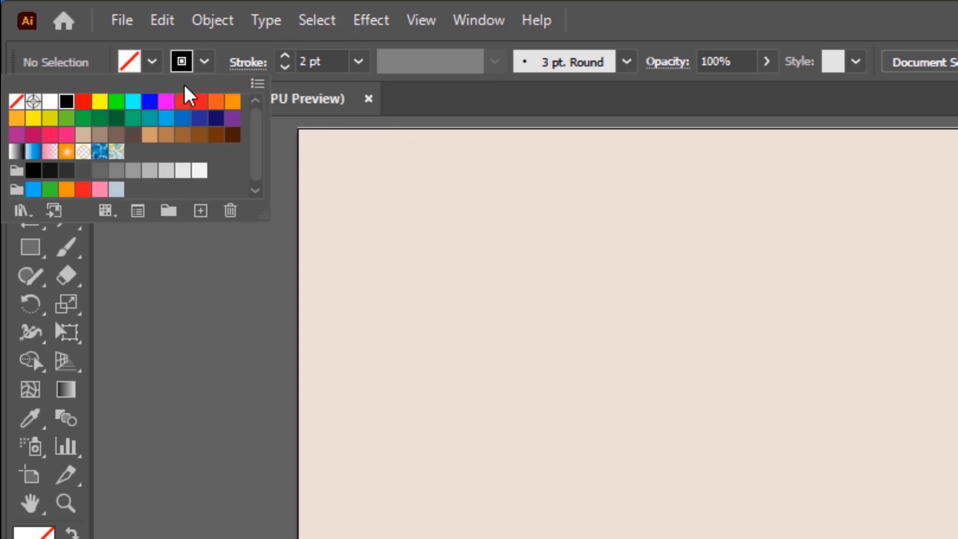
click(149, 103)
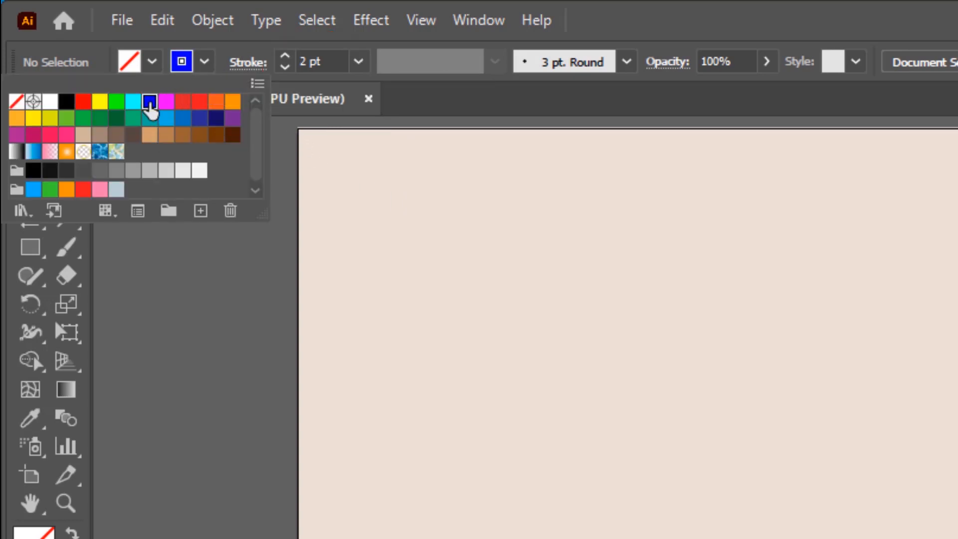
click(132, 253)
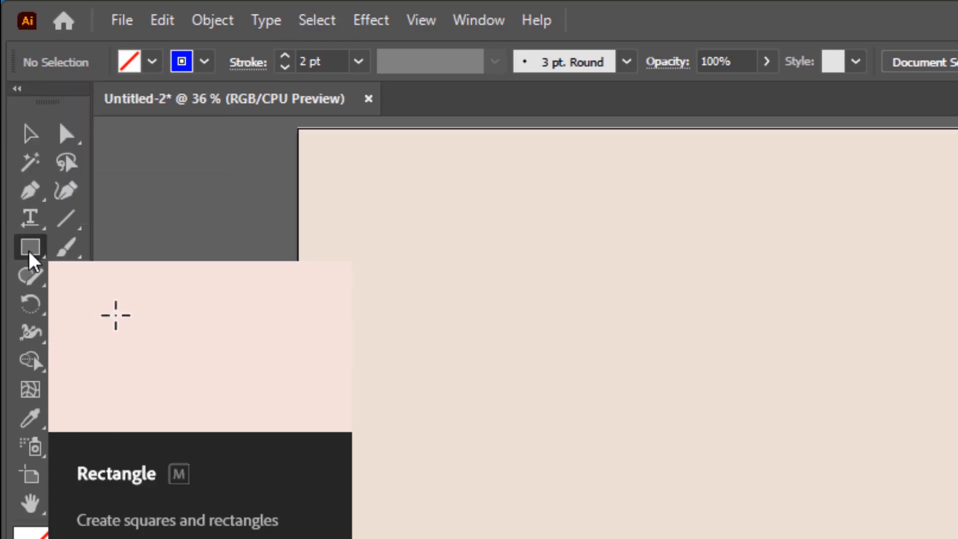
Create a 1200 px by 1200 px square with the Rectangle tool, starting from the middle area of the artboard.
click(30, 254)
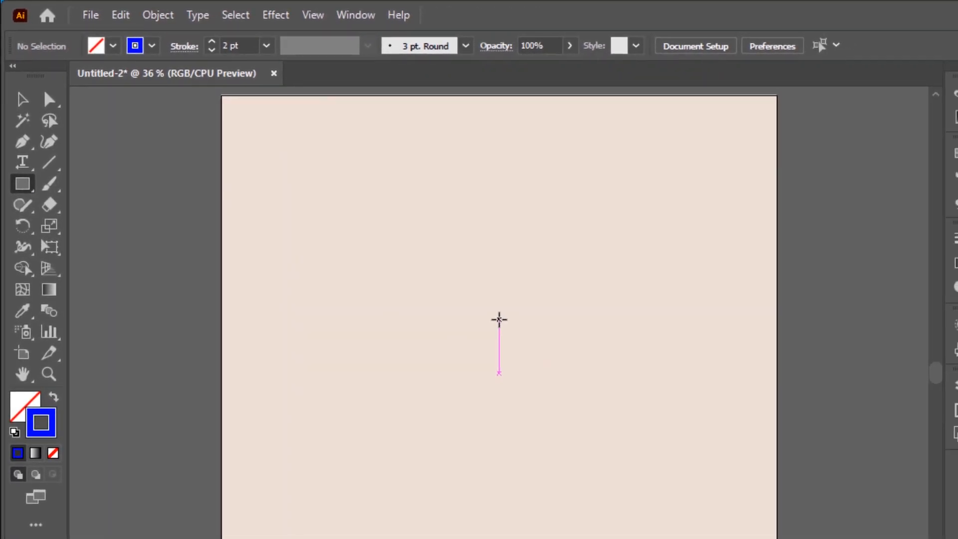
click(499, 319)
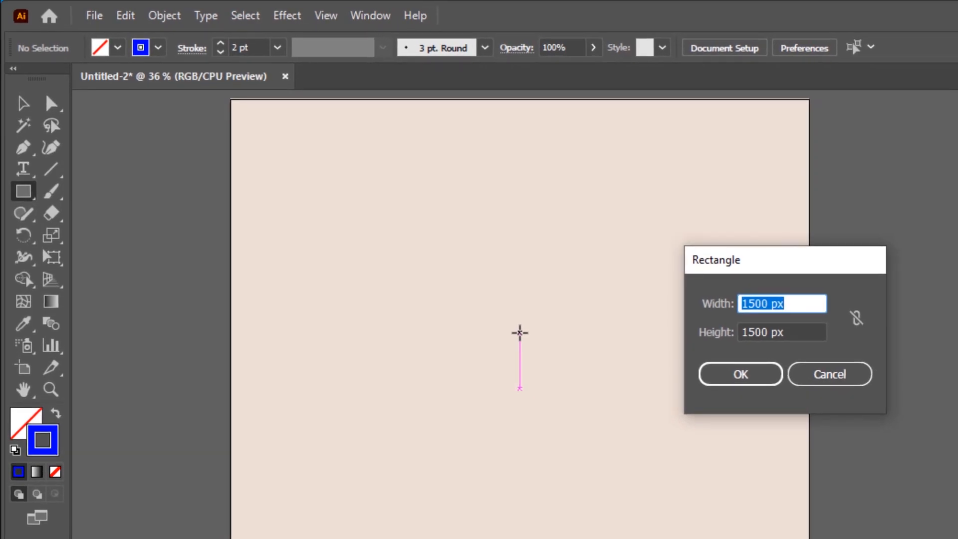
text(1200)
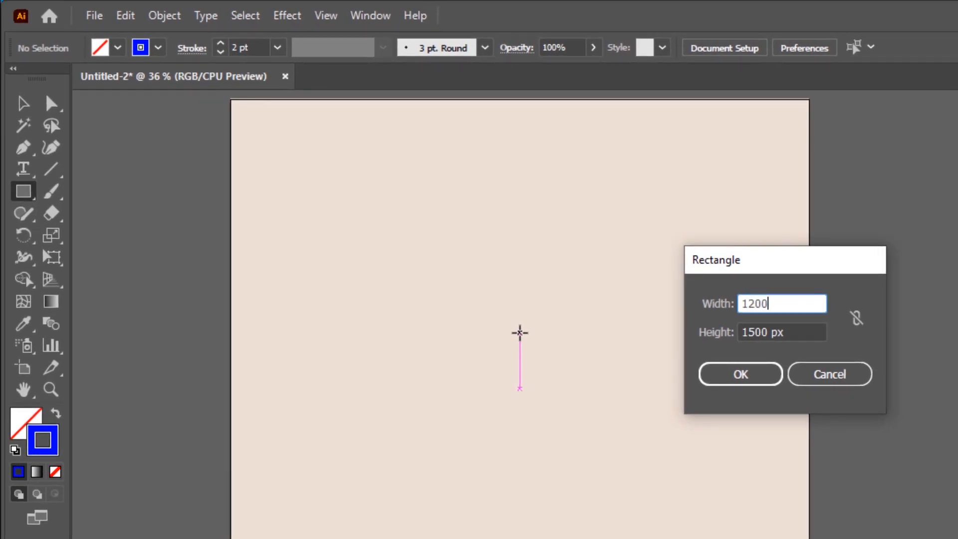
key(Tab)
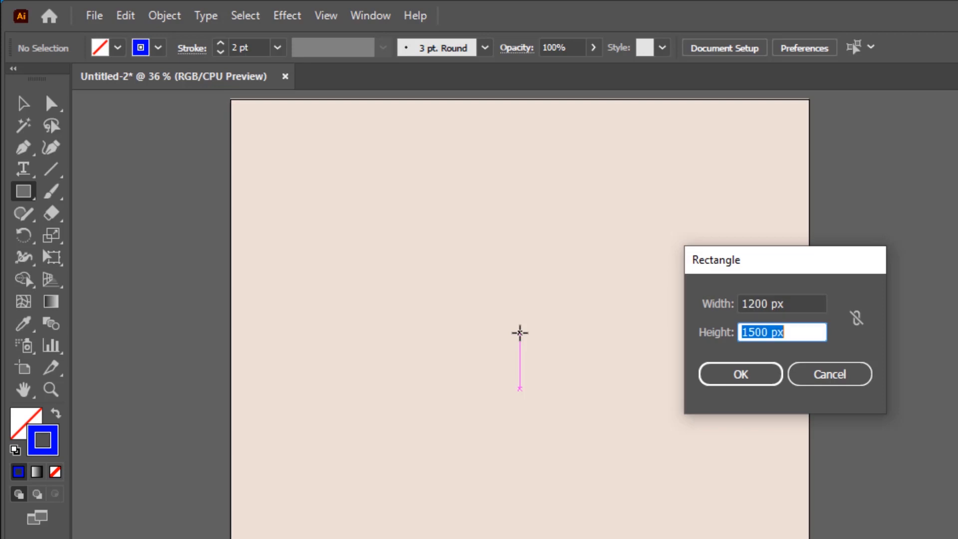
text(1)
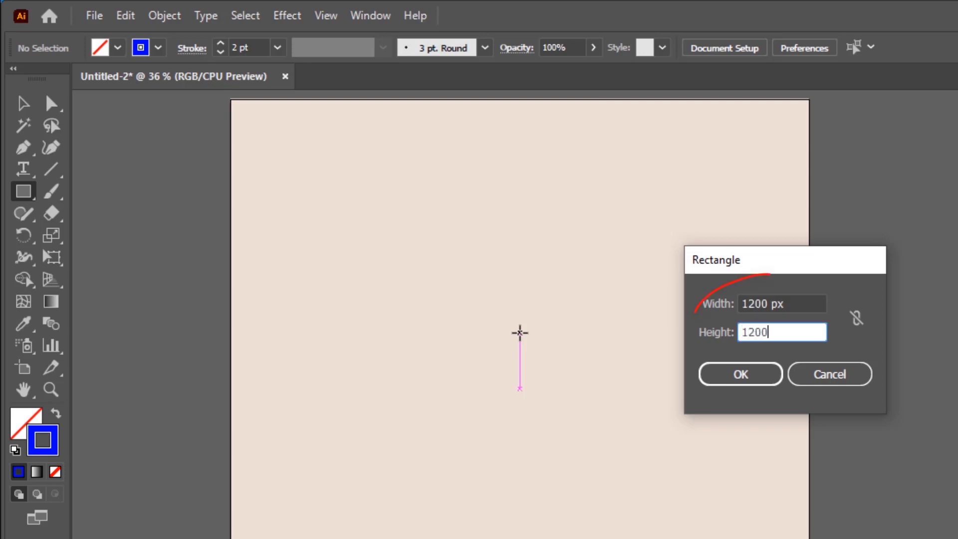
text(200)
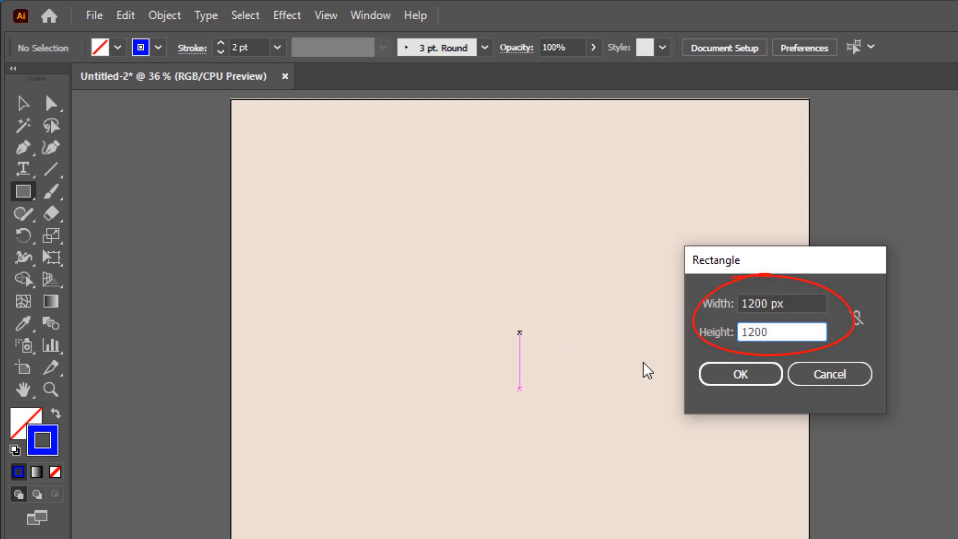
click(738, 375)
Move the blue square onto the artboard and centre it horizontally and vertically.
key(v)
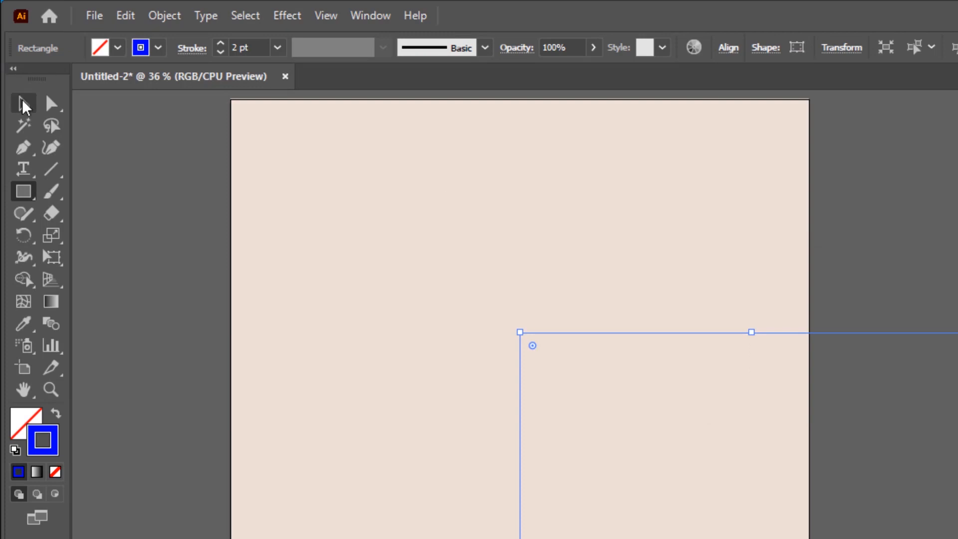
drag(644, 334, 440, 156)
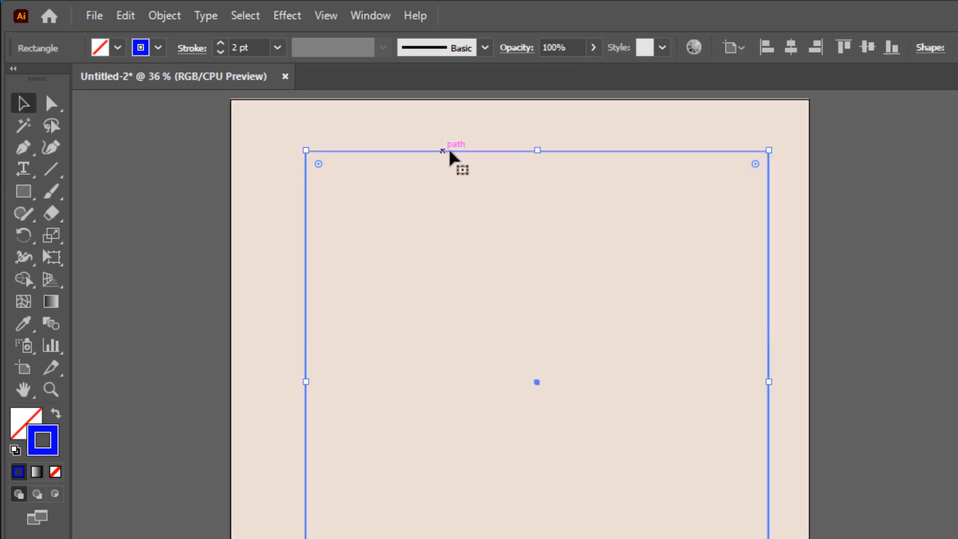
click(792, 50)
click(868, 50)
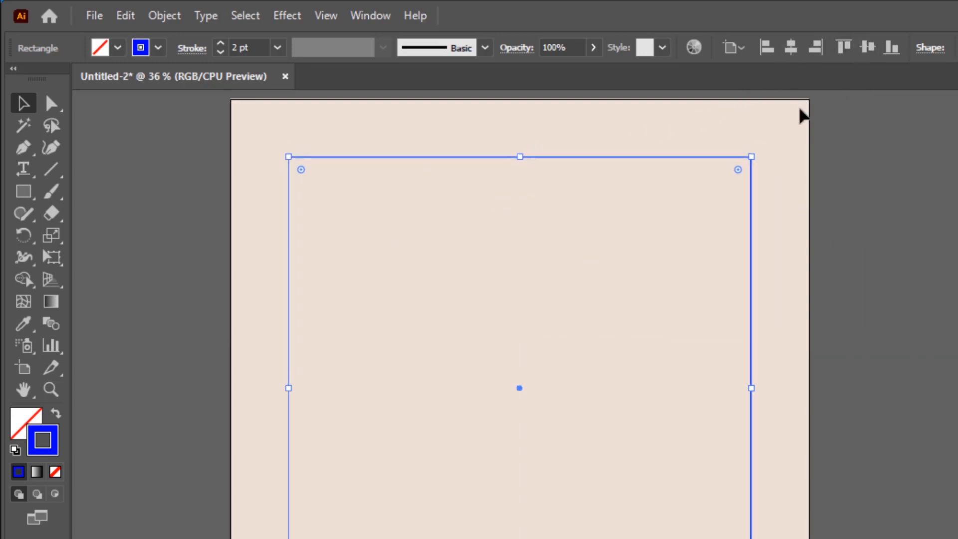
click(788, 118)
drag(750, 121, 553, 318)
Split the blue square into a grid of 25 rows and 25 columns with the preview on, and deselect it.
click(169, 19)
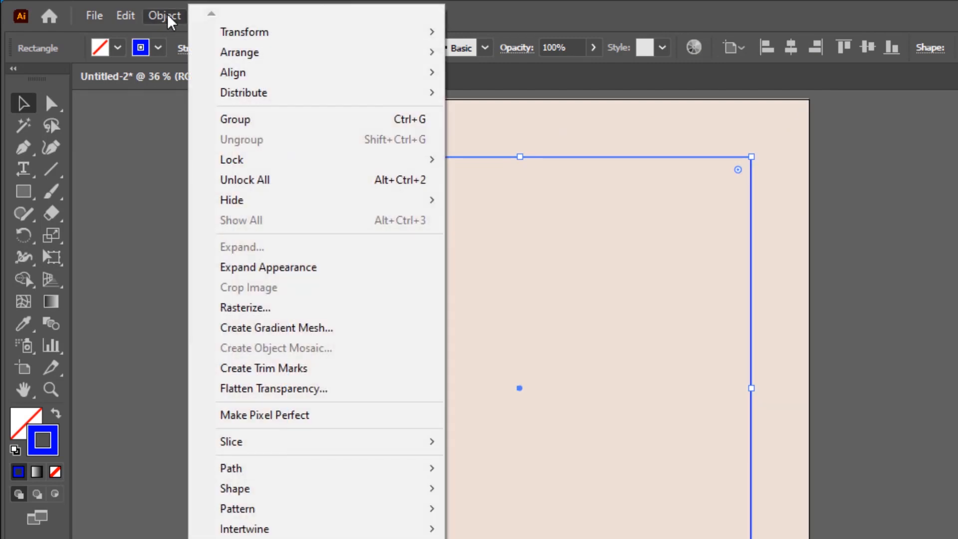
mouse_move(270, 472)
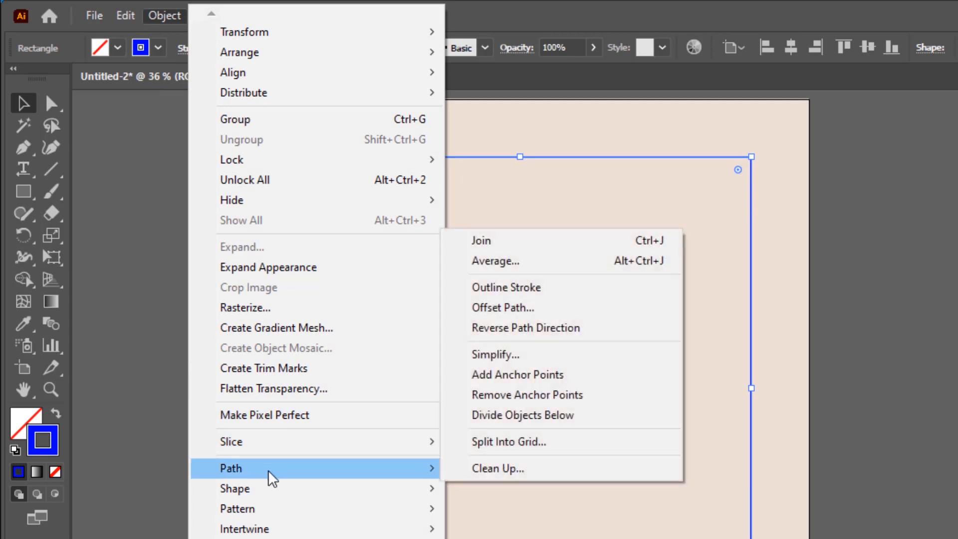
click(606, 448)
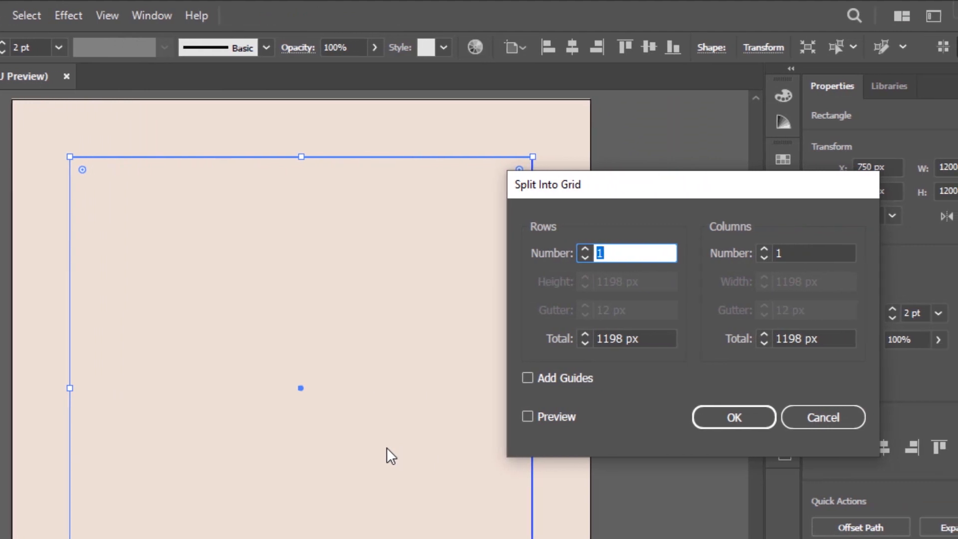
text(25)
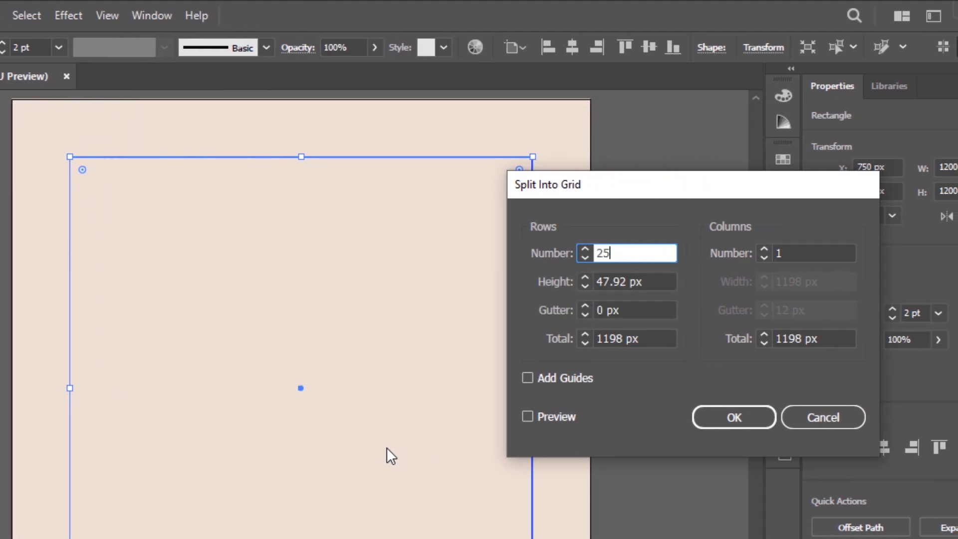
click(835, 249)
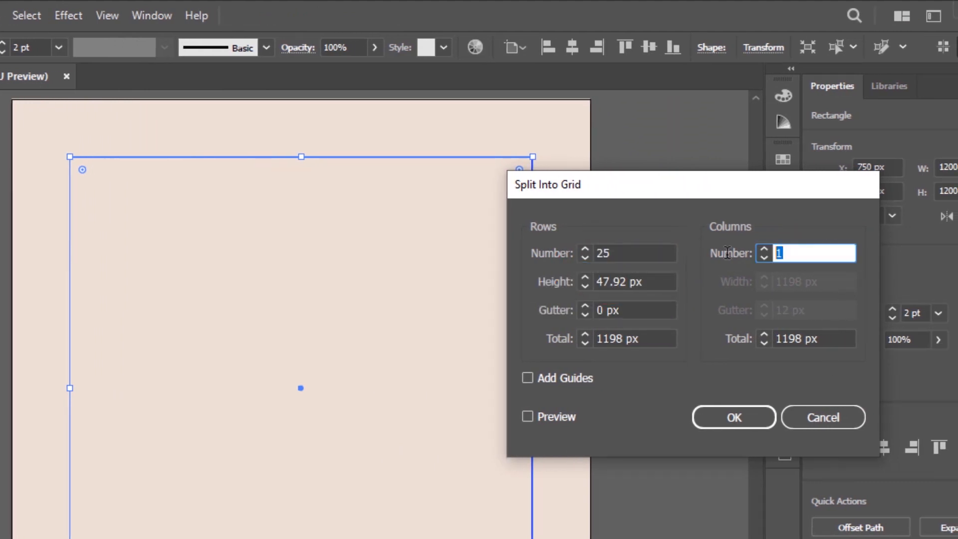
text(25)
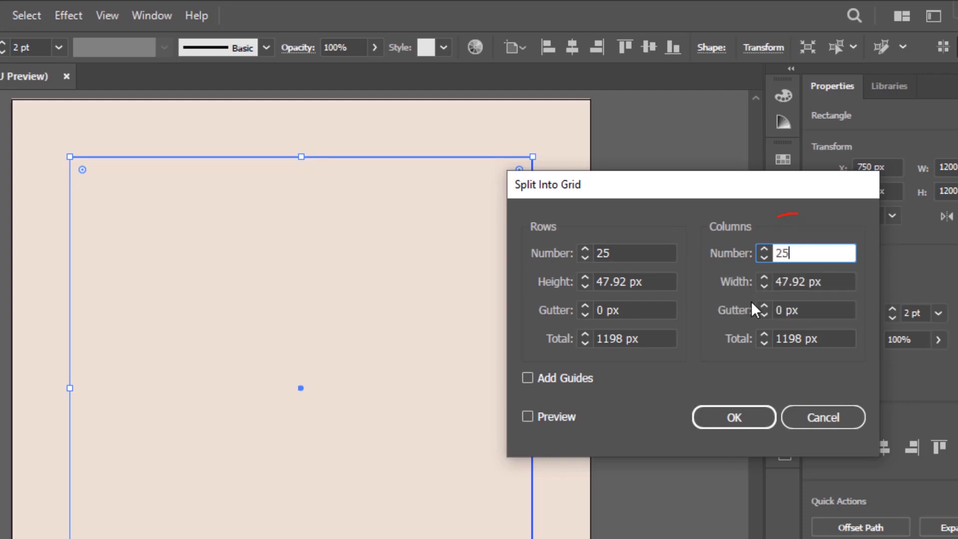
click(527, 416)
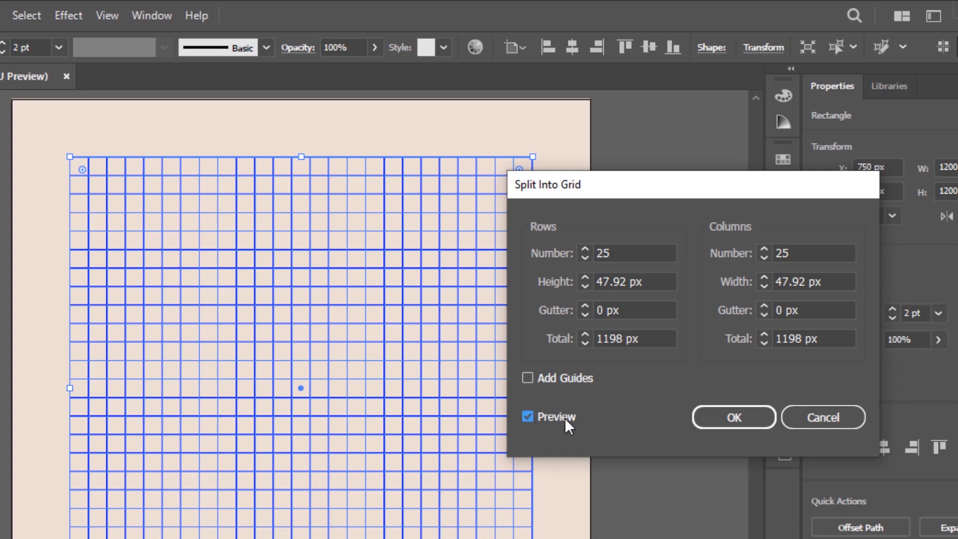
click(729, 417)
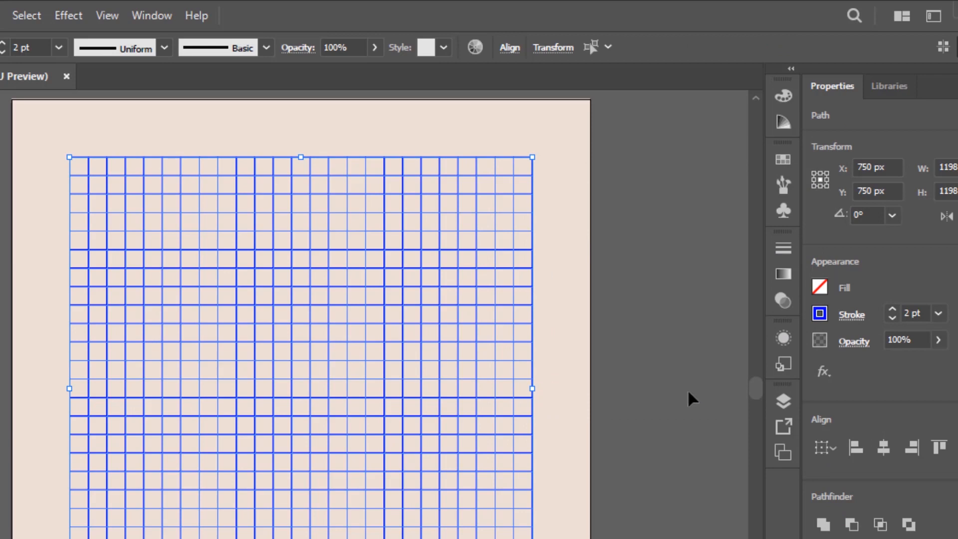
click(689, 393)
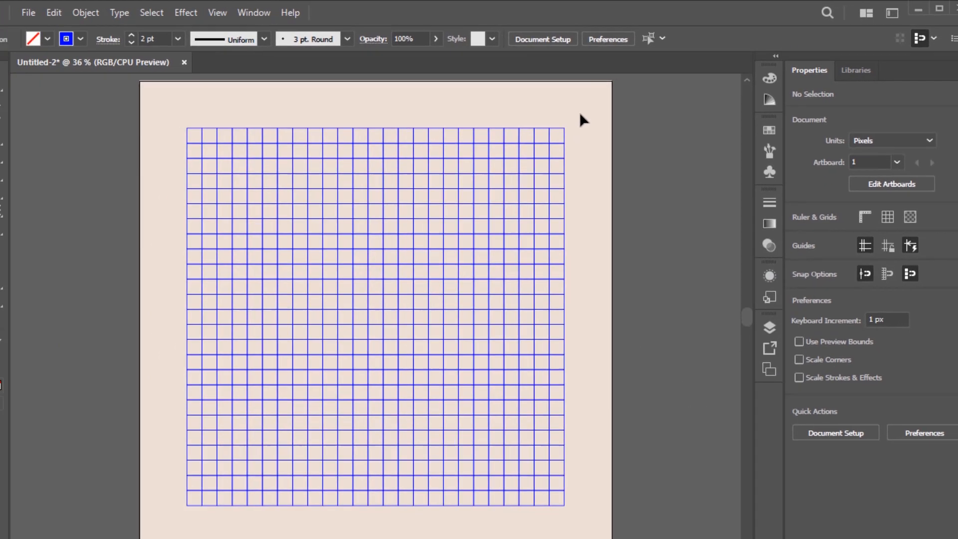
Group all the cells of the blue grid into one object and deselect it.
drag(588, 103, 115, 538)
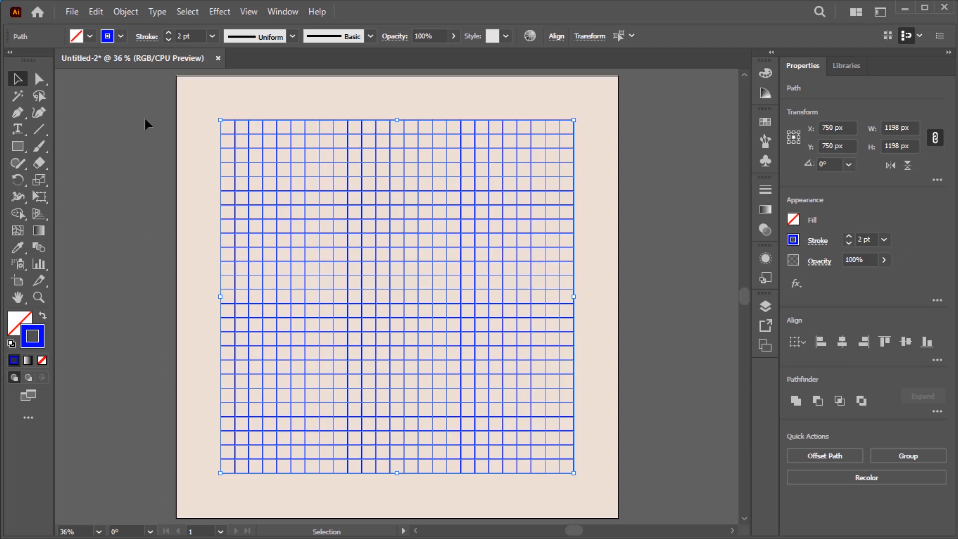
click(130, 18)
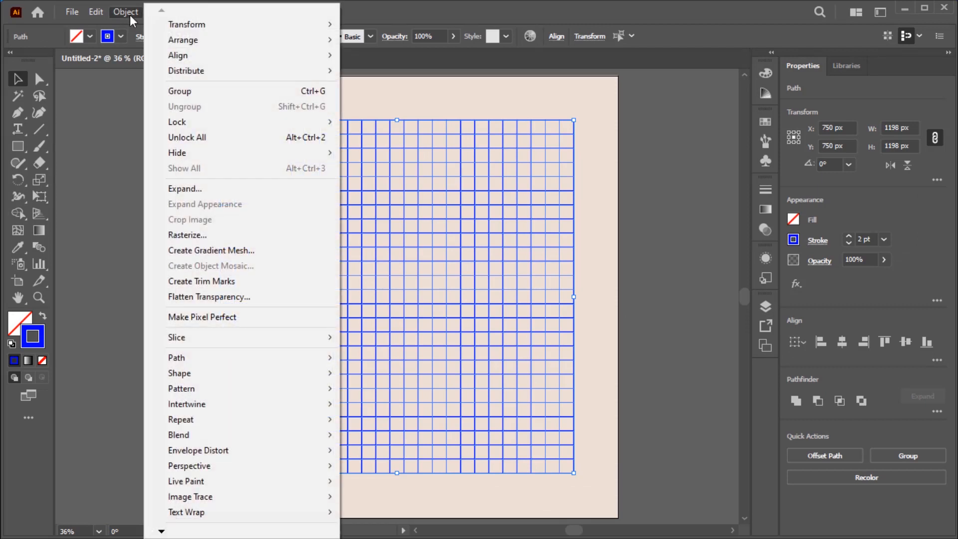
click(228, 100)
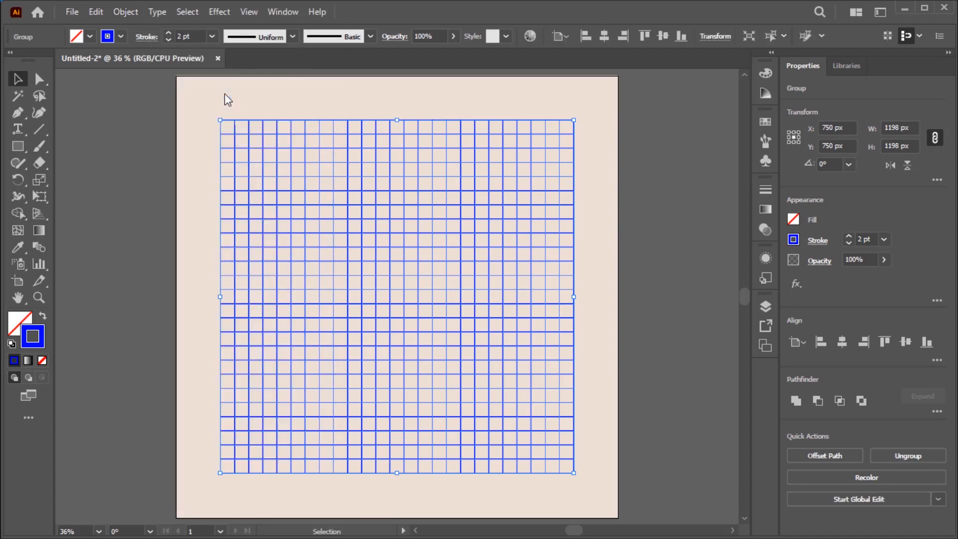
click(359, 86)
Apply the classic 3D Rotate effect to the grid group with 59° around X, 43° around Y and -22° around Z.
drag(428, 98, 346, 176)
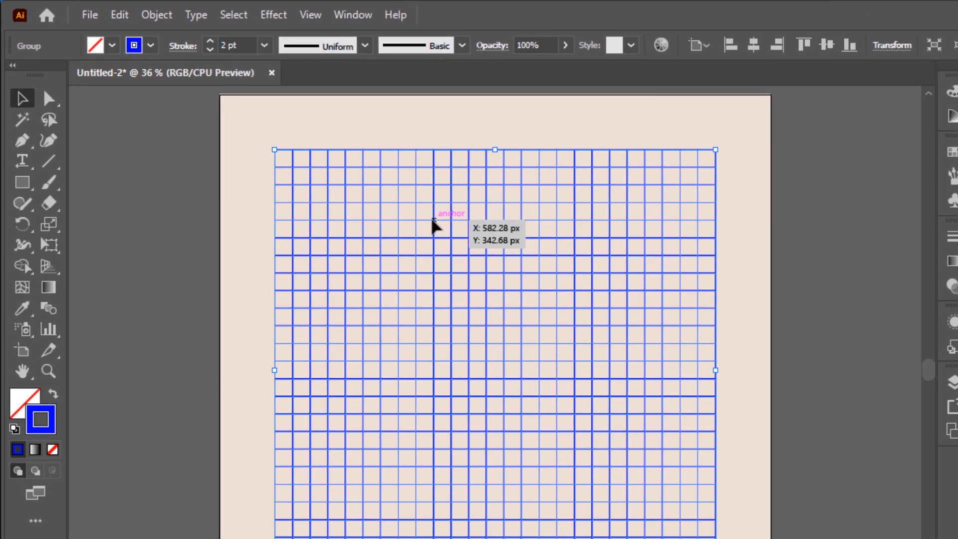
click(273, 15)
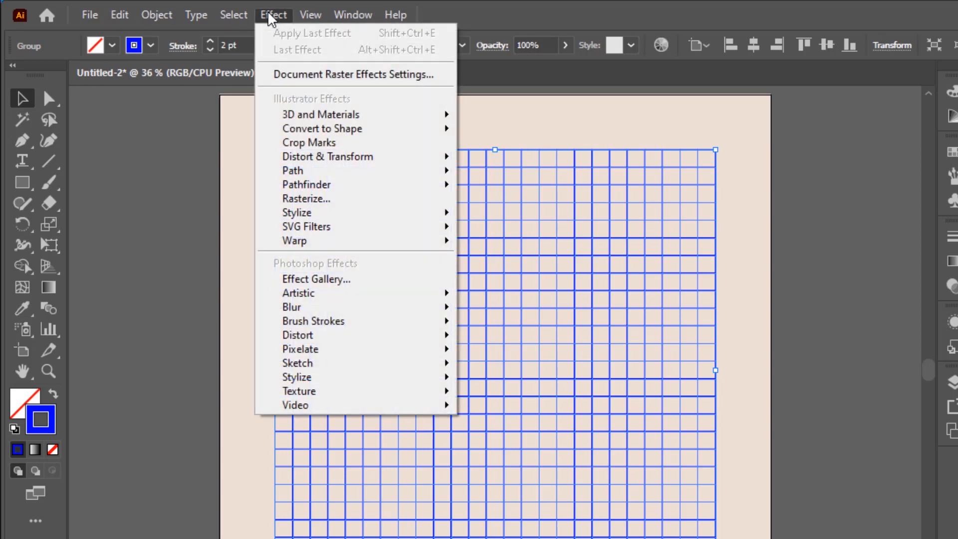
mouse_move(307, 118)
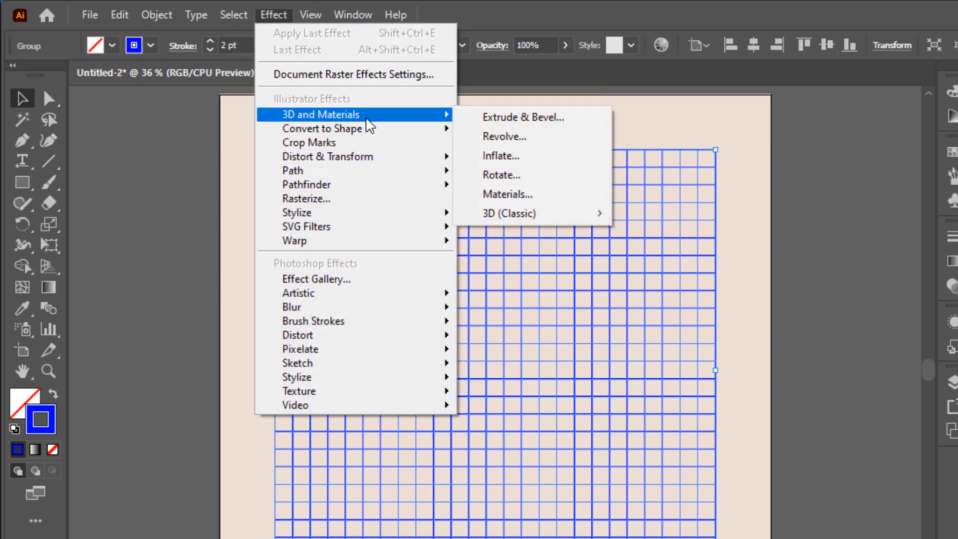
mouse_move(514, 215)
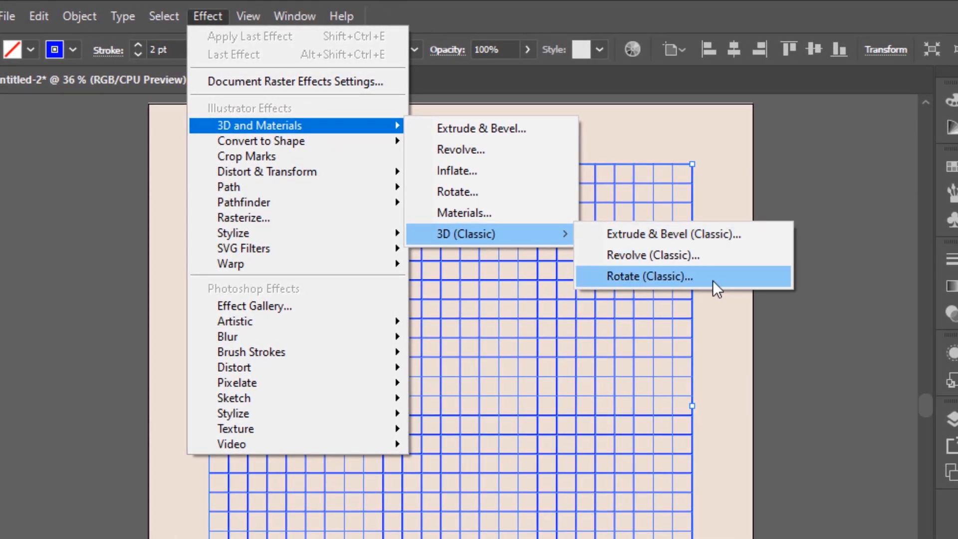
click(712, 280)
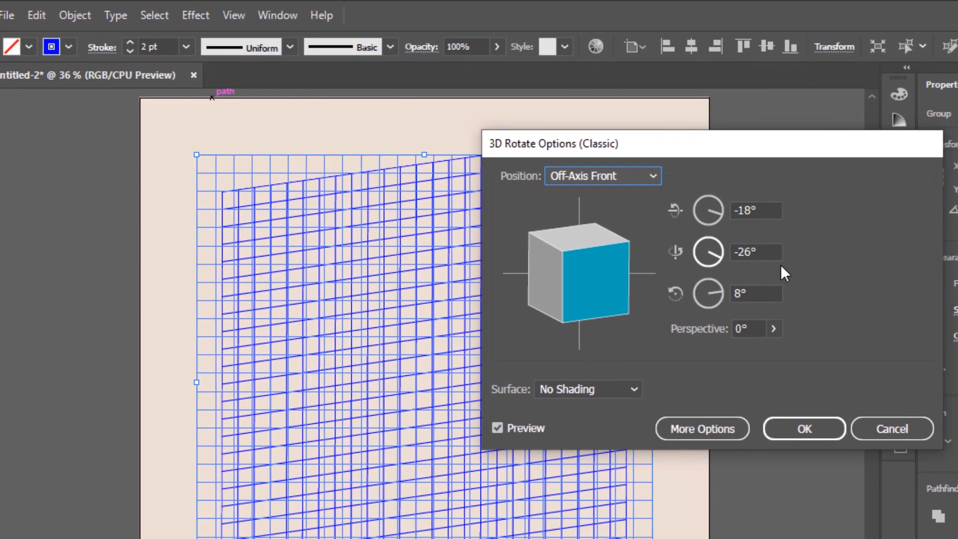
key(Tab)
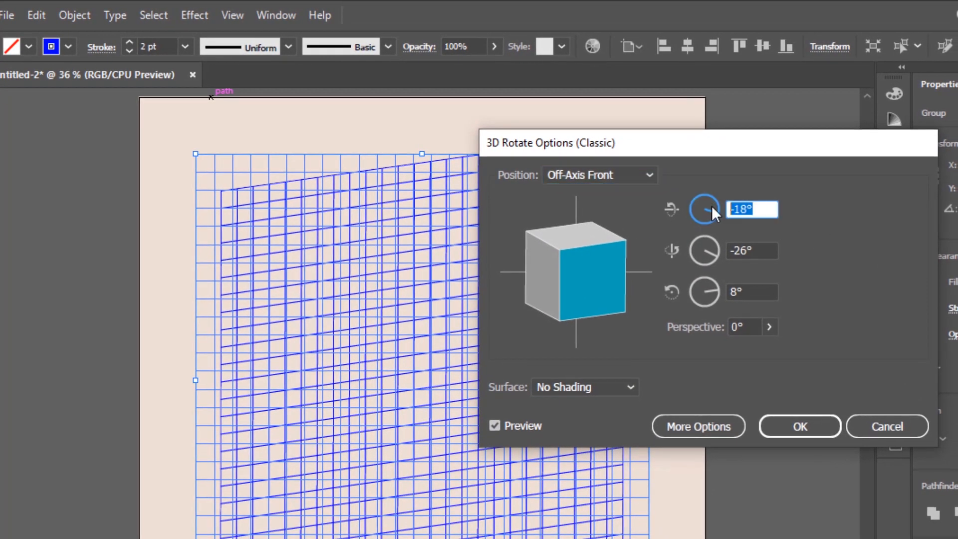
text(59)
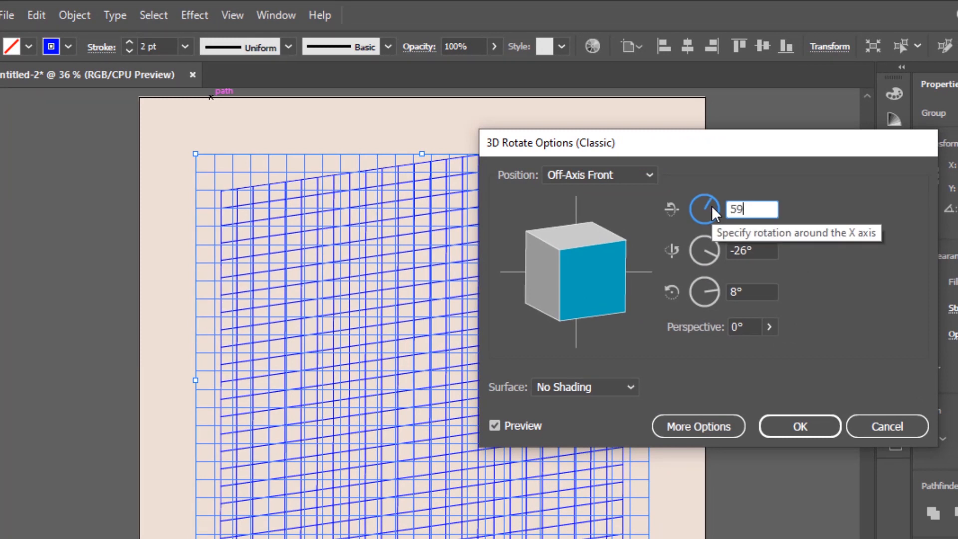
key(Tab)
text(43)
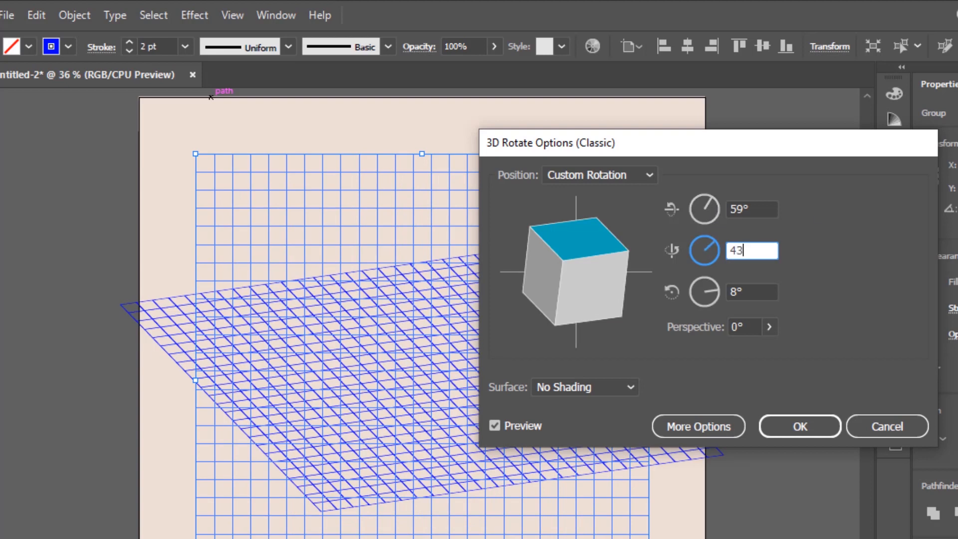
key(Tab)
text(-22)
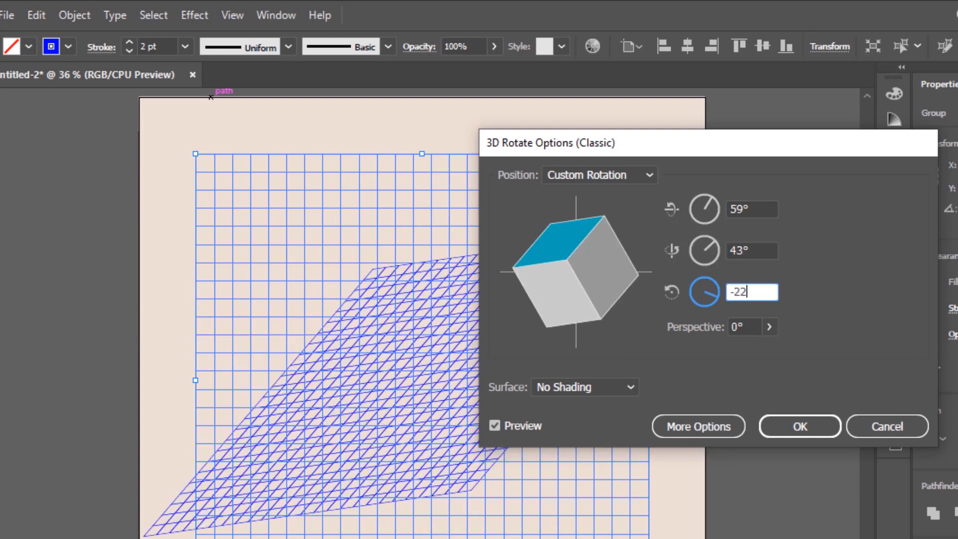
key(Tab)
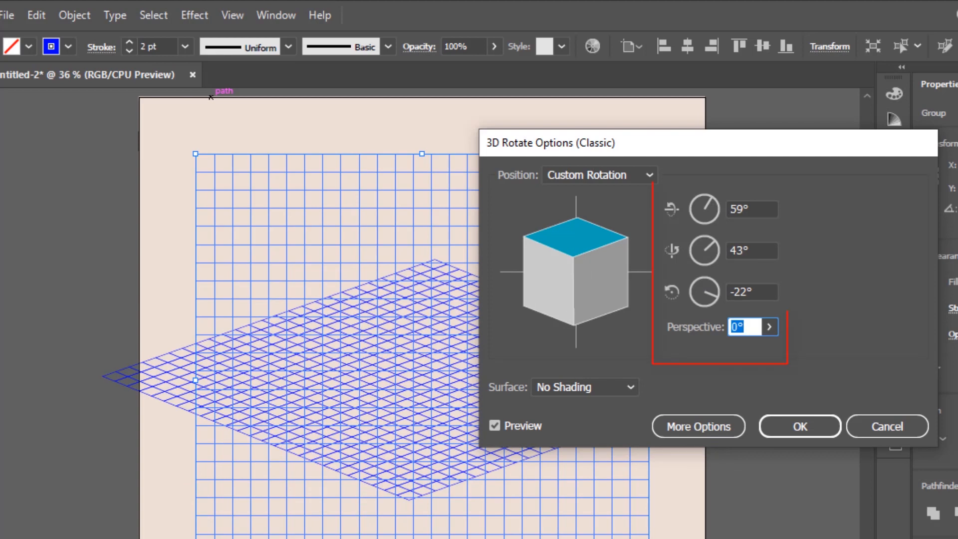
click(822, 432)
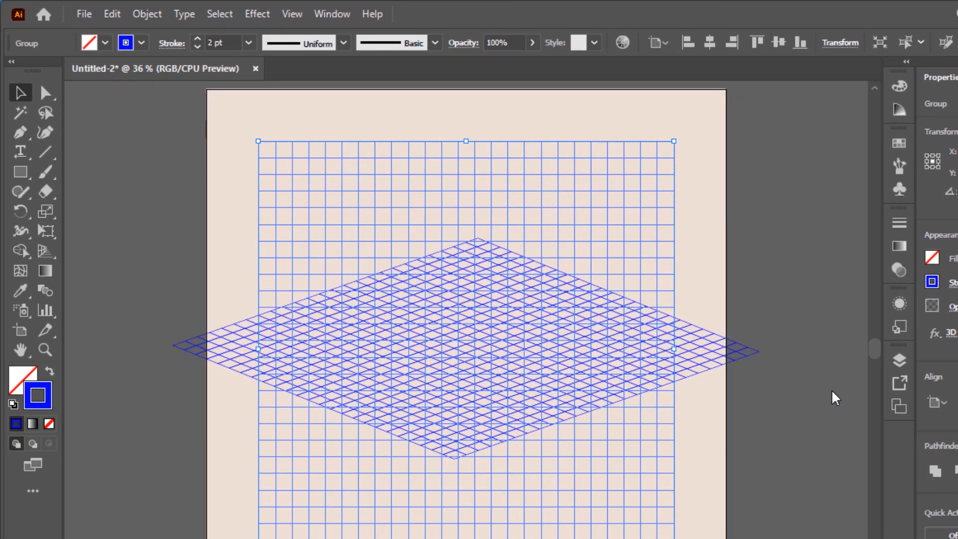
Expand the appearance of the rotated grid and scale it down proportionally from its centre to fit within the artboard's width.
click(145, 15)
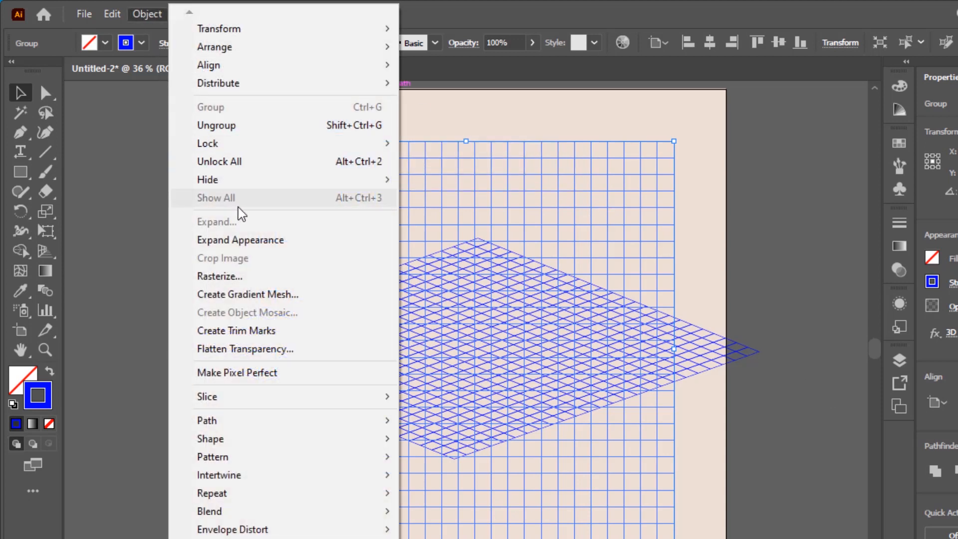
click(265, 240)
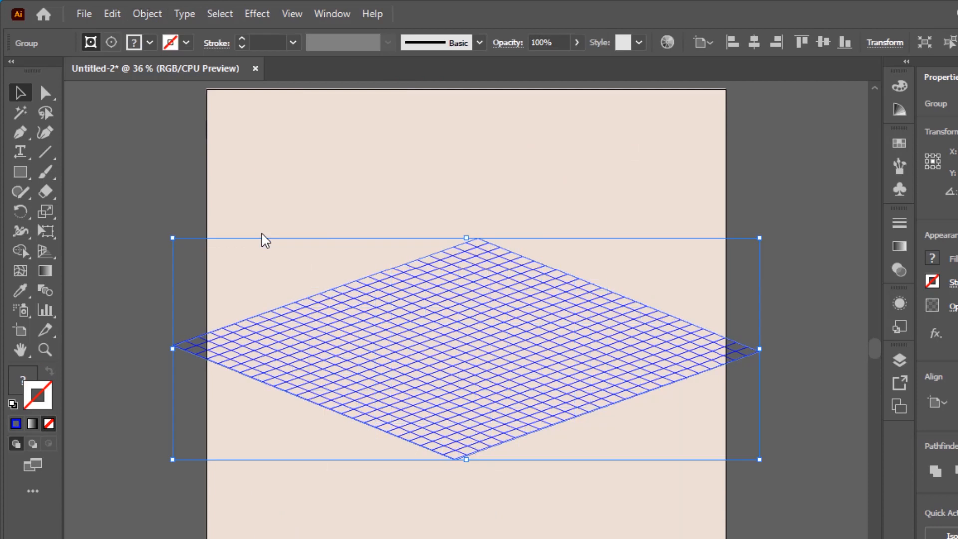
drag(760, 349, 717, 354)
click(814, 252)
Apply an envelope distort mesh of 25 rows and 25 columns to the rotated grid, and deselect it.
drag(605, 216, 336, 507)
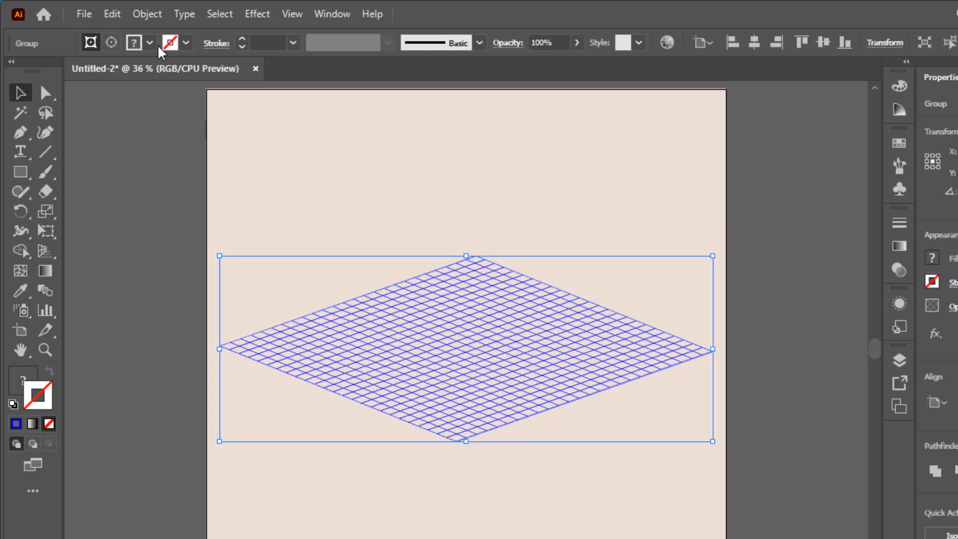
click(147, 14)
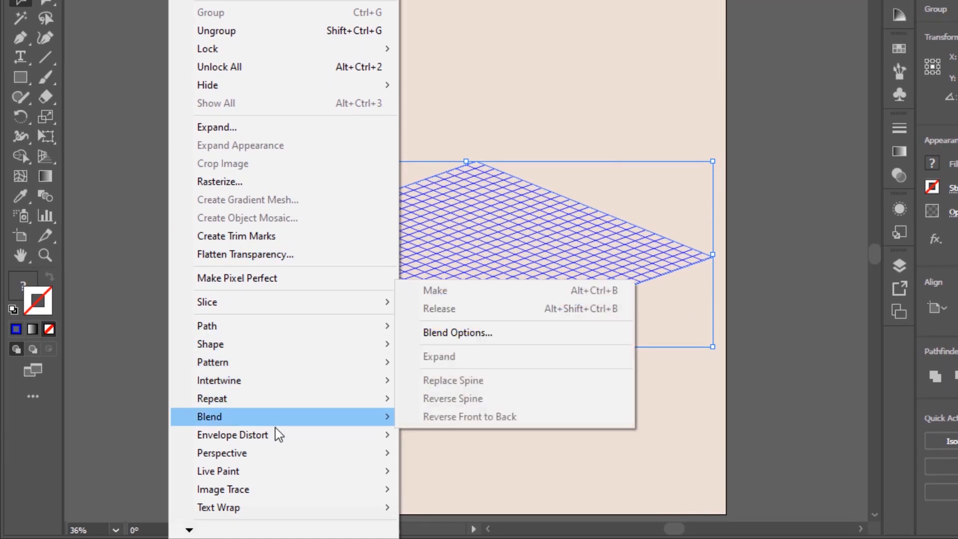
mouse_move(284, 440)
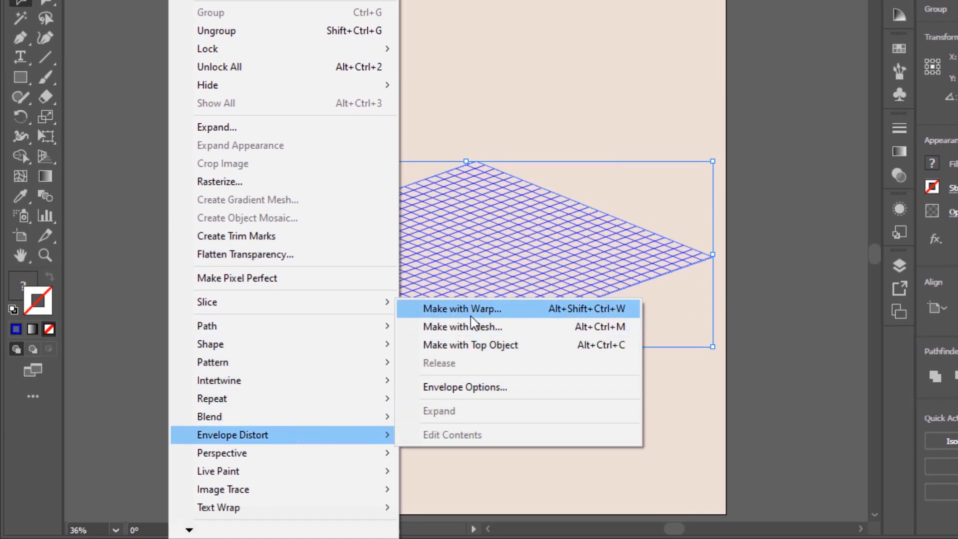
click(568, 331)
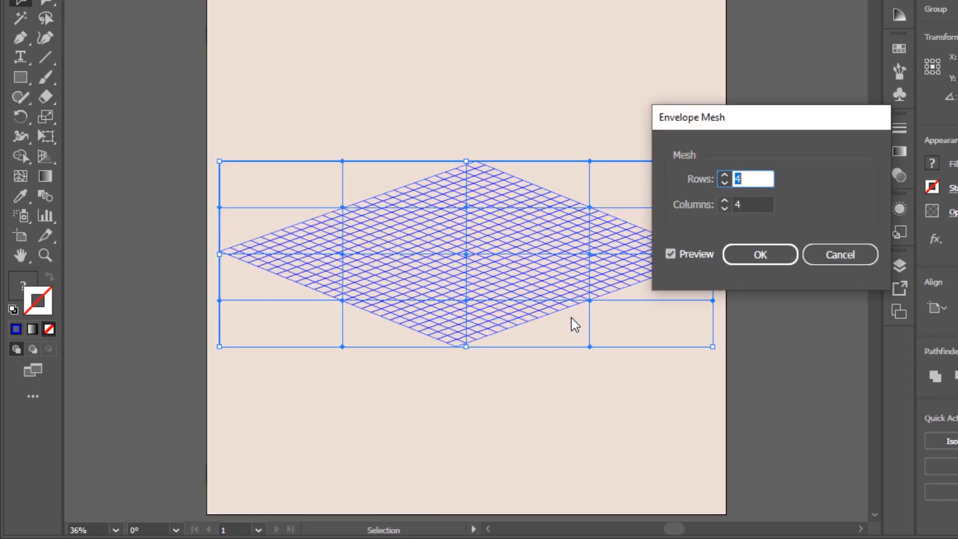
key(Tab)
text(25)
key(Tab)
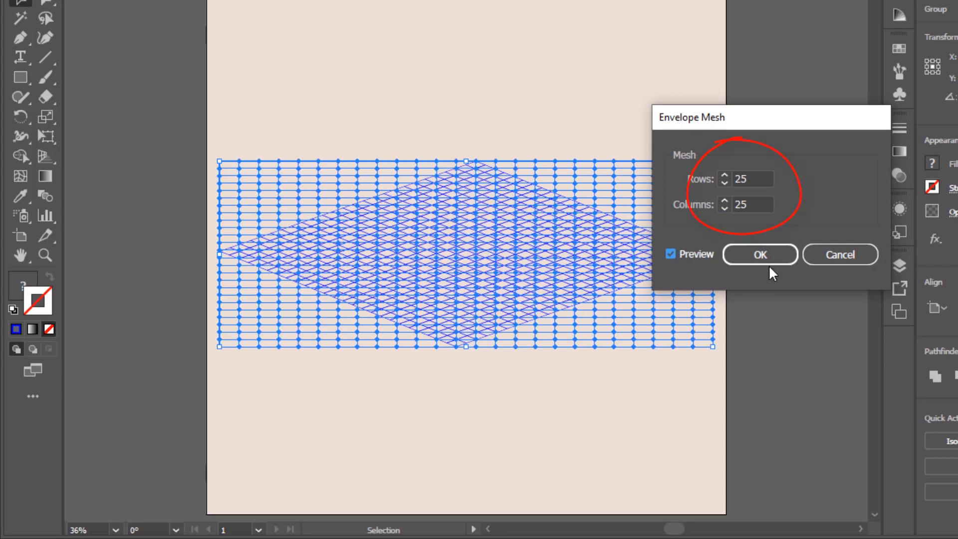
click(760, 255)
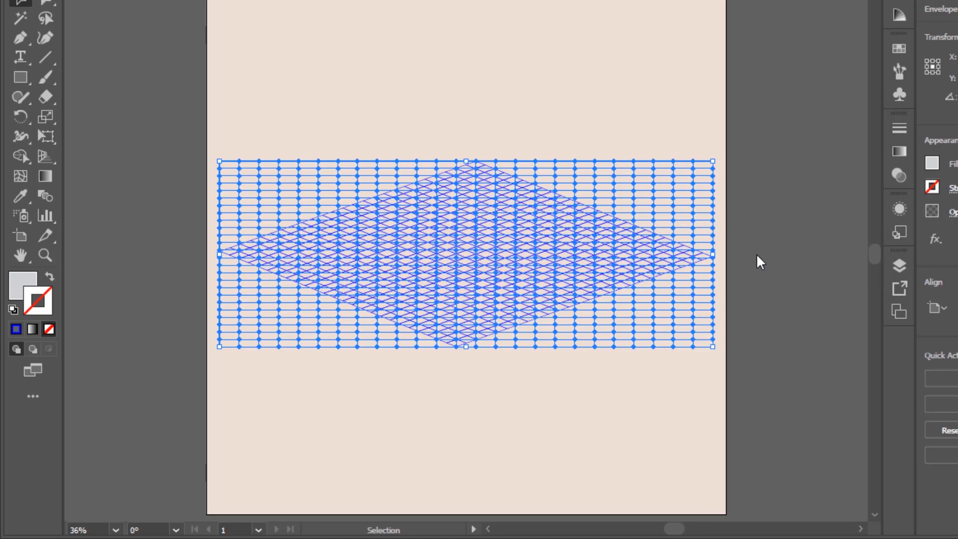
click(758, 288)
Select the mesh grid and set the Warp tool's brush to 350 px width and 350 px height.
drag(674, 130, 395, 407)
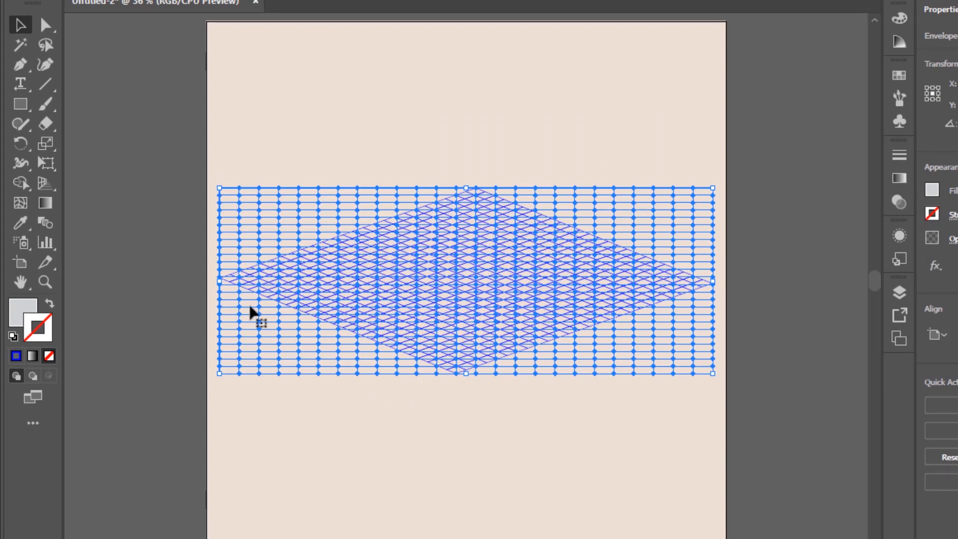
click(29, 166)
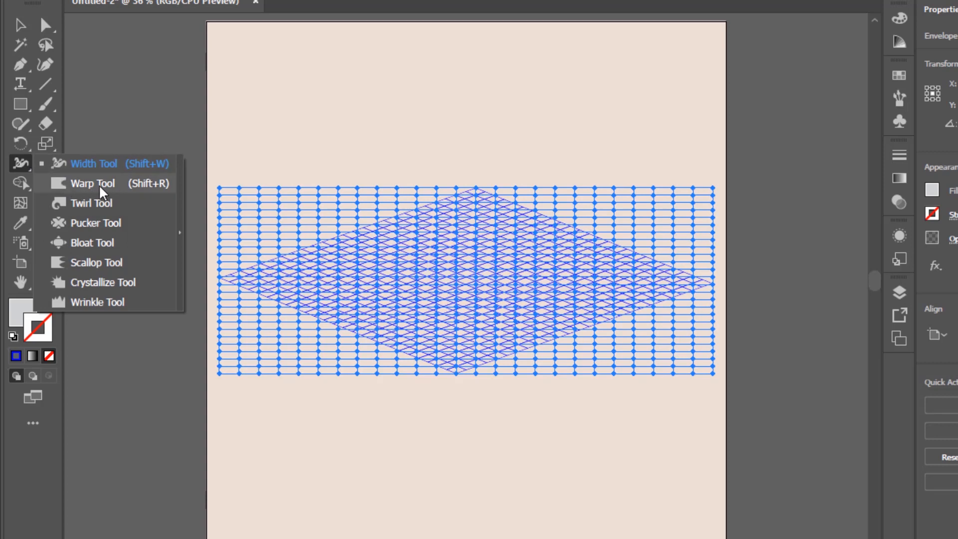
click(113, 189)
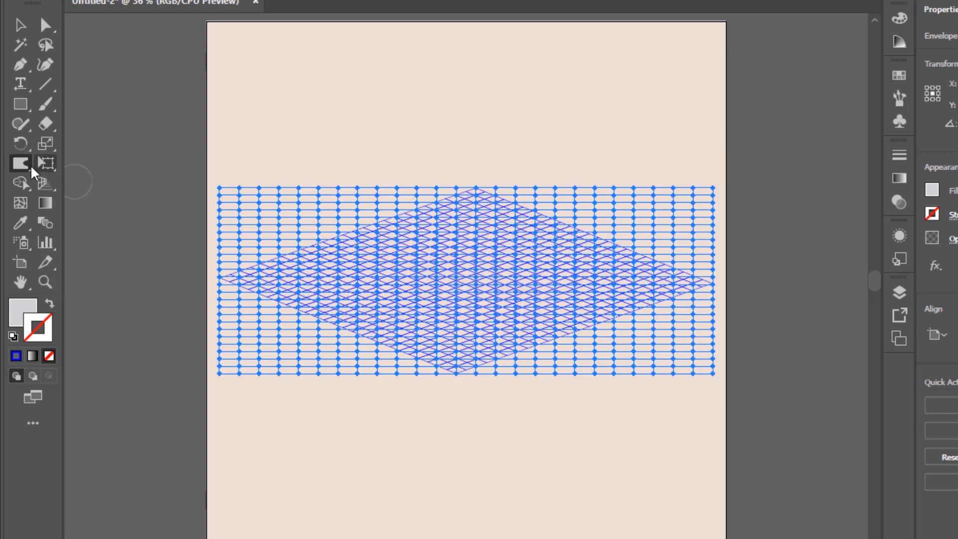
double_click(25, 163)
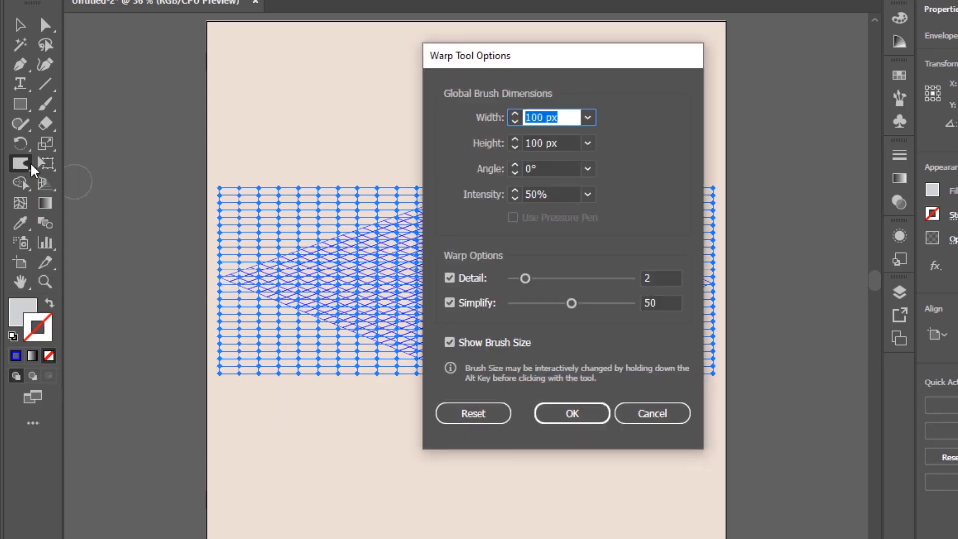
text(3)
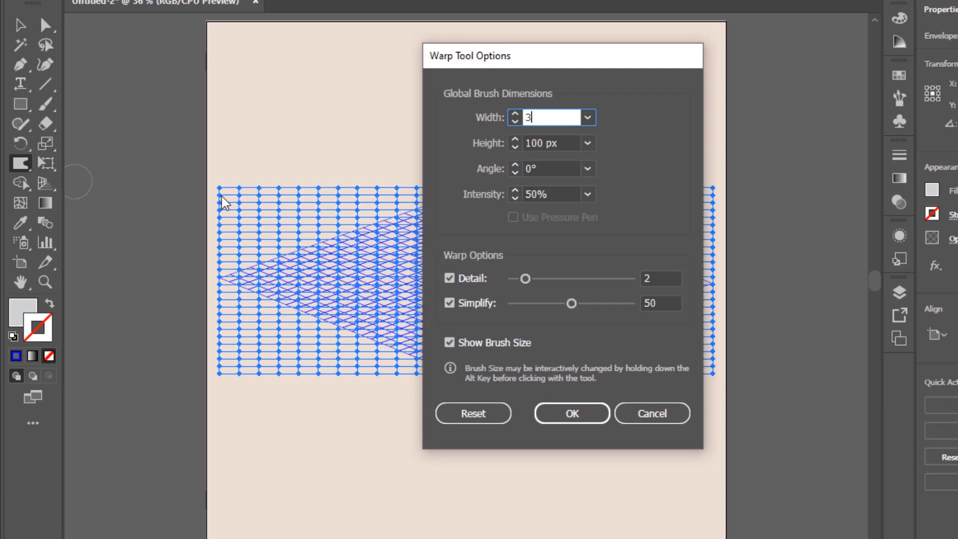
text(50)
key(Tab)
text(350)
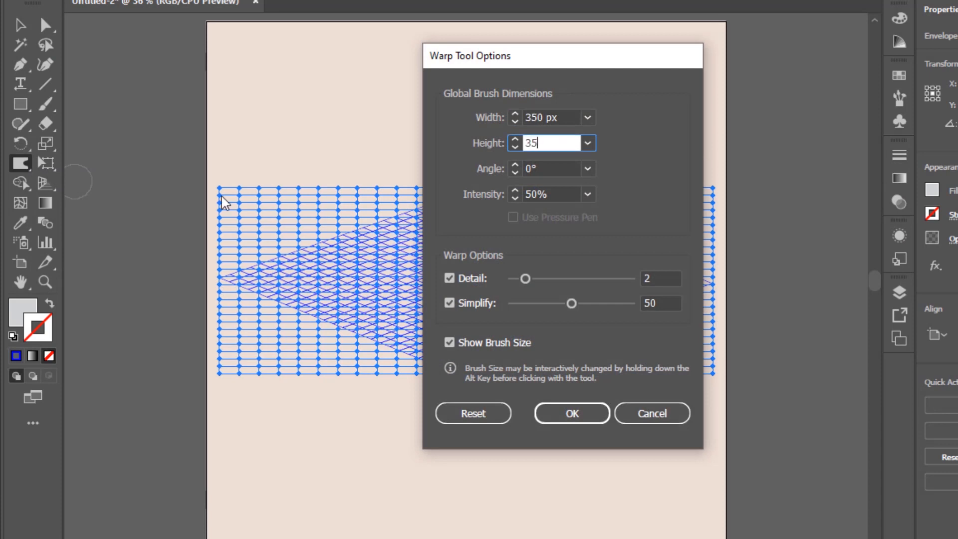
key(Tab)
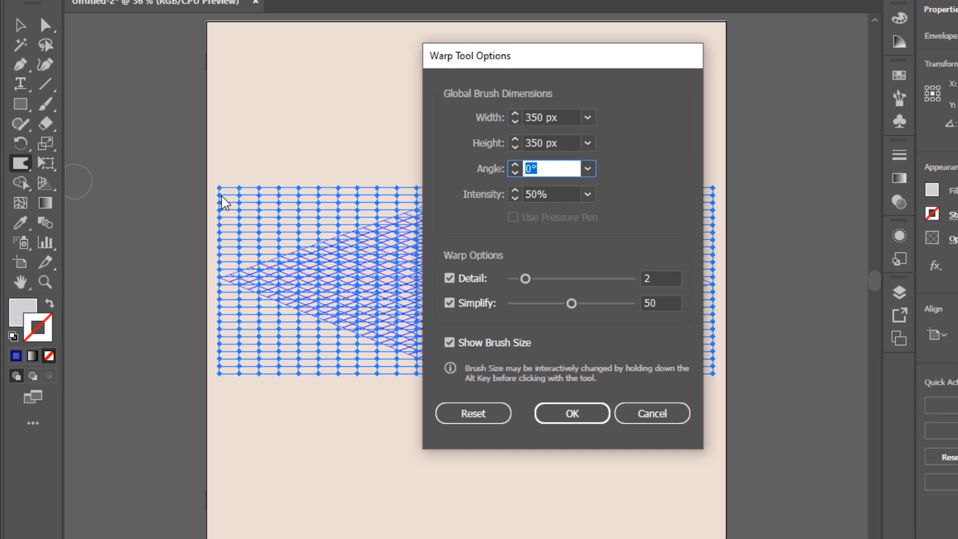
click(572, 414)
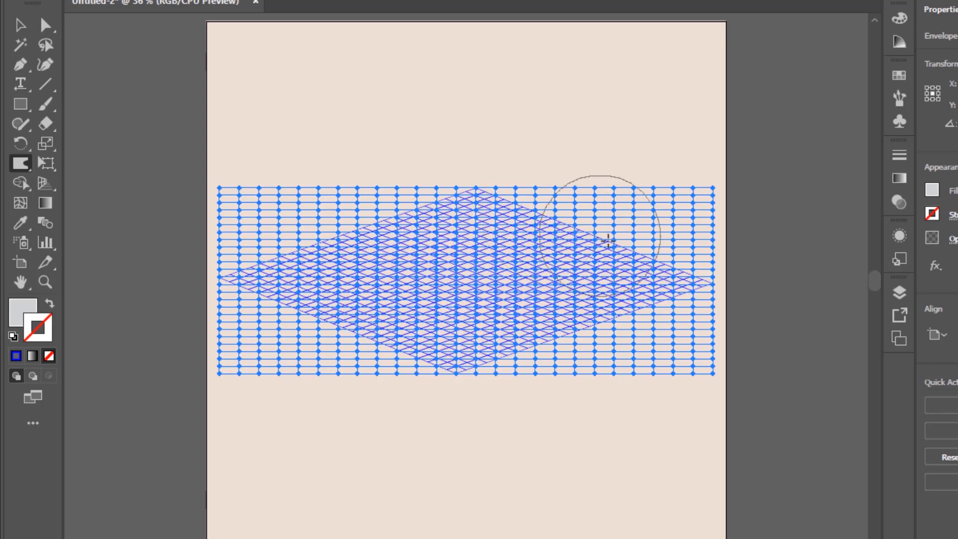
Warp the mesh grid with several strokes across its upper slopes, centre and lower edges into a wavy terrain, and return to the Selection tool.
mouse_move(659, 291)
mouse_down()
mouse_move(561, 236)
mouse_move(458, 201)
mouse_move(400, 194)
mouse_move(330, 218)
mouse_up()
drag(279, 272, 240, 299)
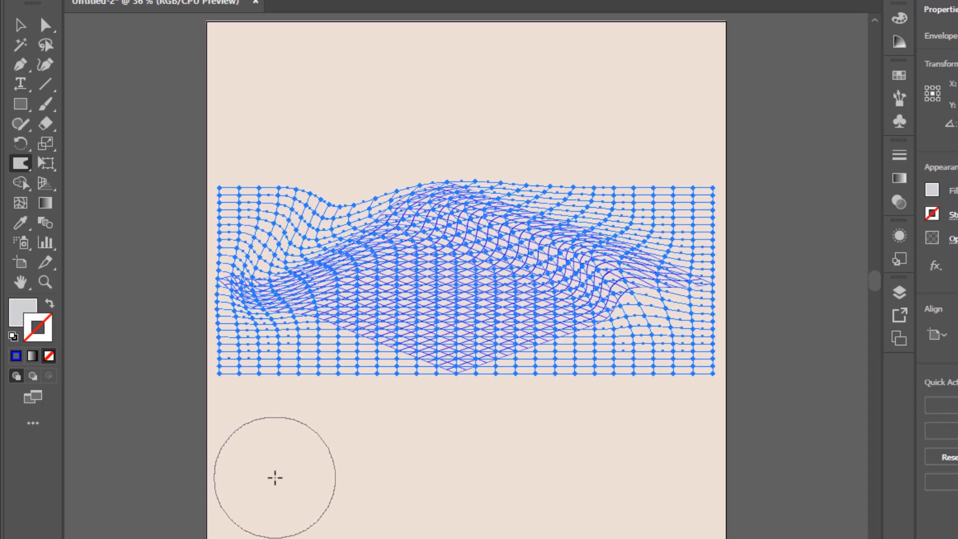
mouse_move(489, 260)
mouse_down()
mouse_move(461, 285)
mouse_move(426, 358)
mouse_move(431, 408)
mouse_up()
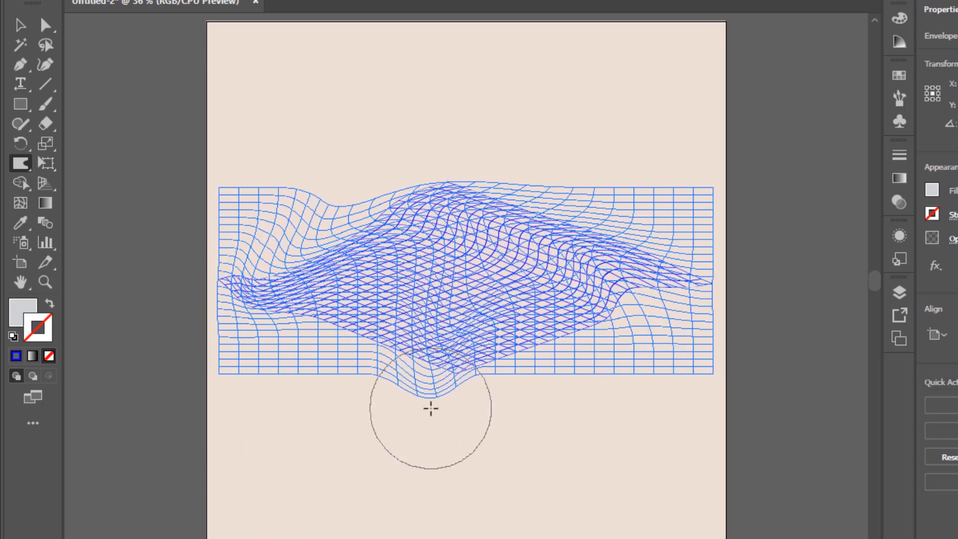
mouse_move(585, 395)
mouse_down()
mouse_move(573, 342)
mouse_move(563, 338)
mouse_up()
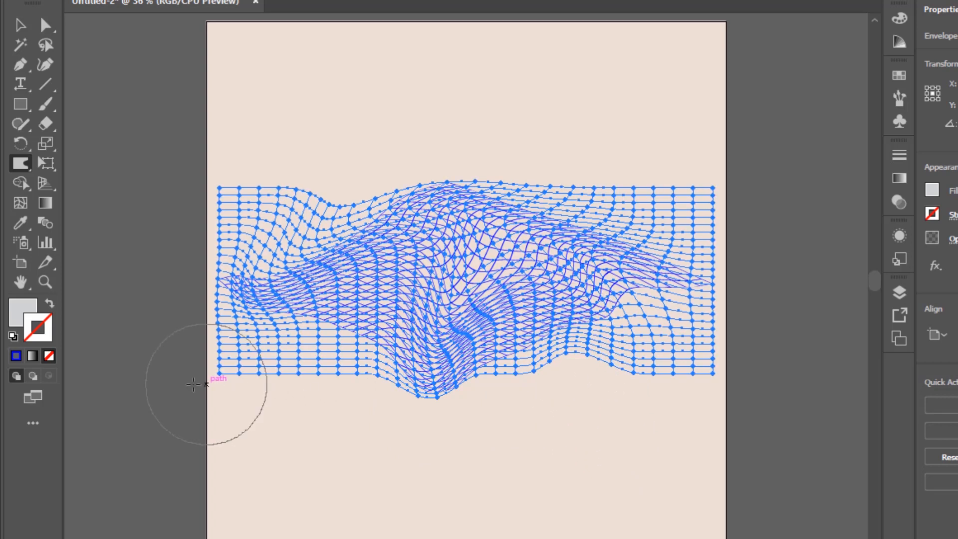
drag(287, 349, 331, 326)
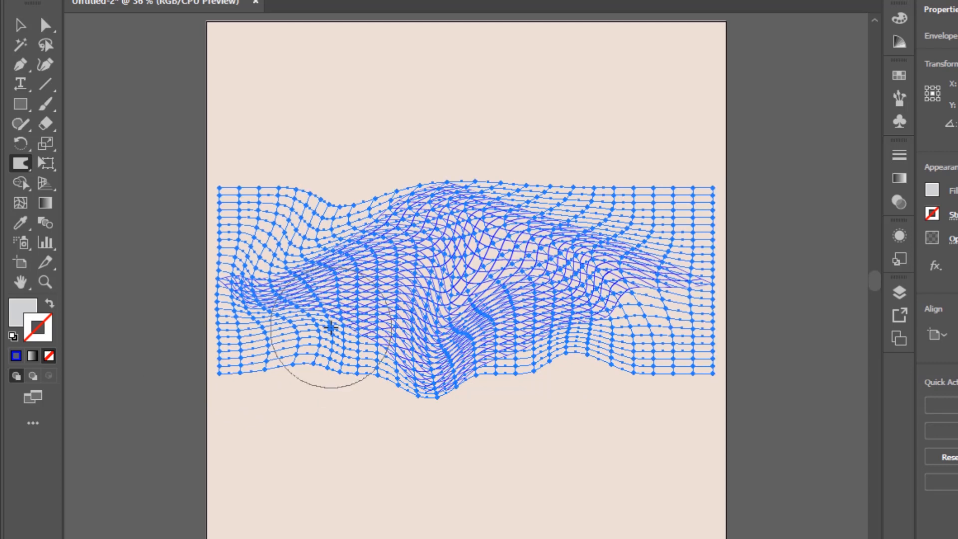
click(21, 25)
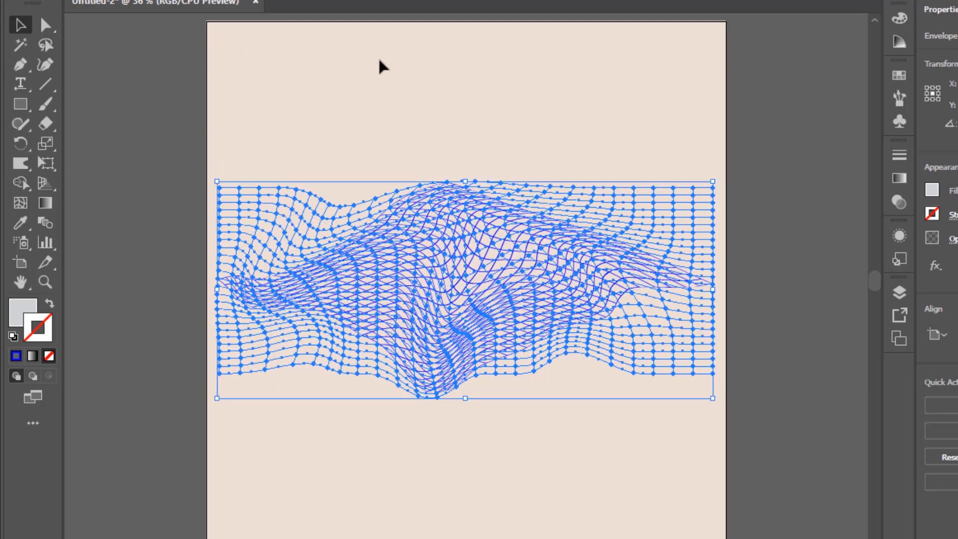
Warp the mesh grid further by raising its upper-left slope, pushing its lower-right edge inward and stretching its bottom dip downward, and deselect it.
click(385, 61)
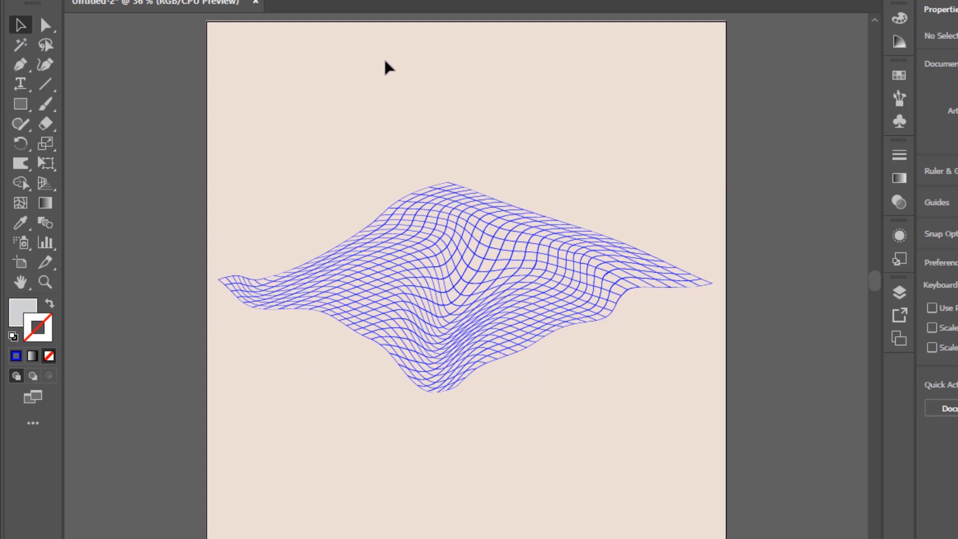
drag(591, 149, 329, 334)
click(20, 164)
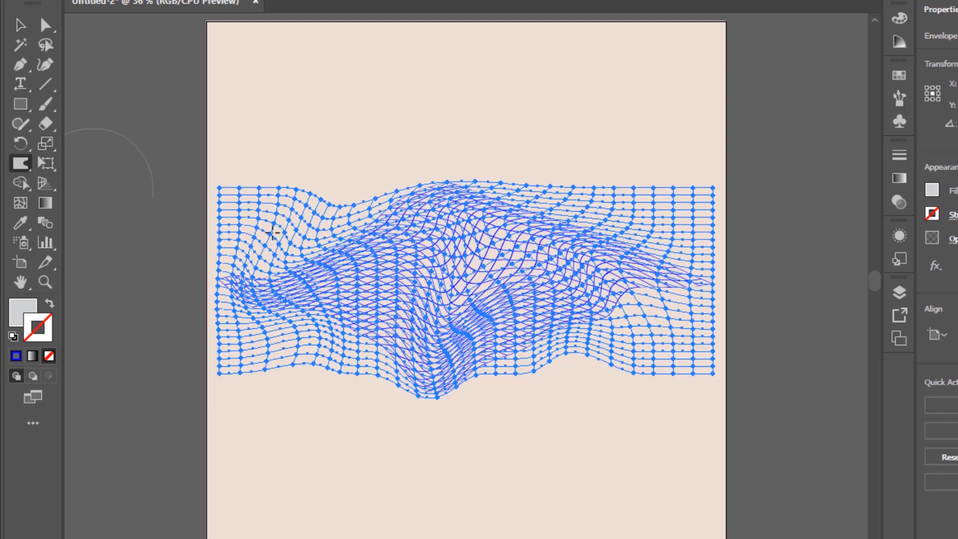
mouse_move(359, 251)
mouse_down()
mouse_move(321, 201)
mouse_move(310, 209)
mouse_up()
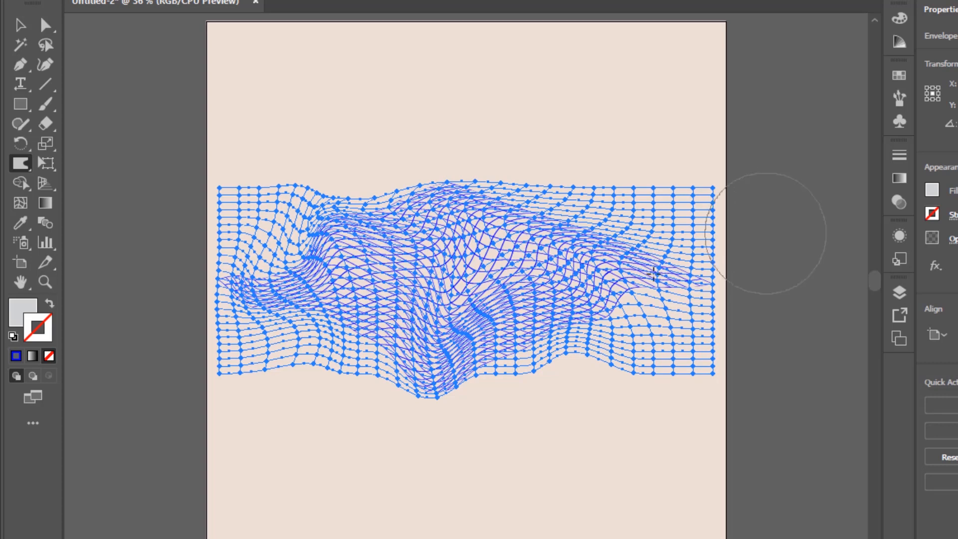
drag(559, 394, 525, 331)
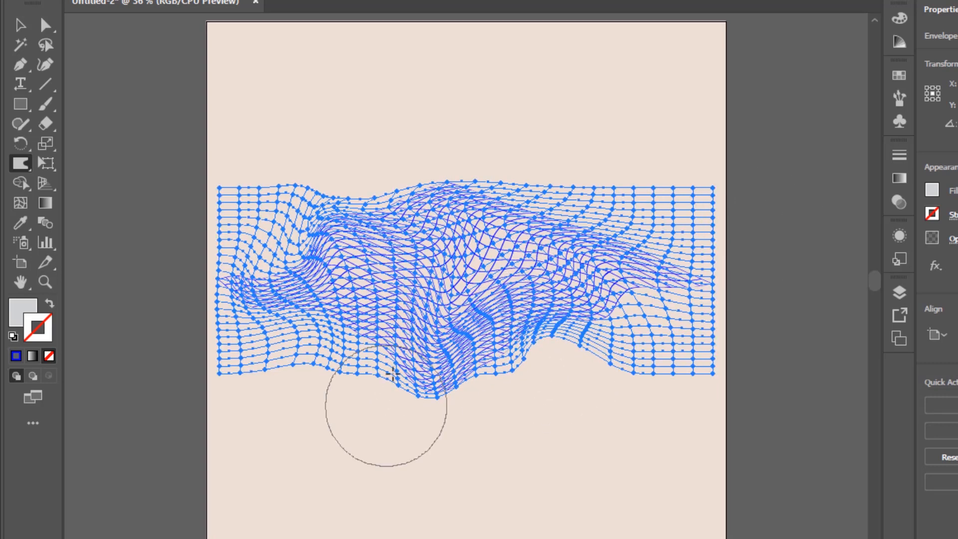
drag(414, 361, 416, 385)
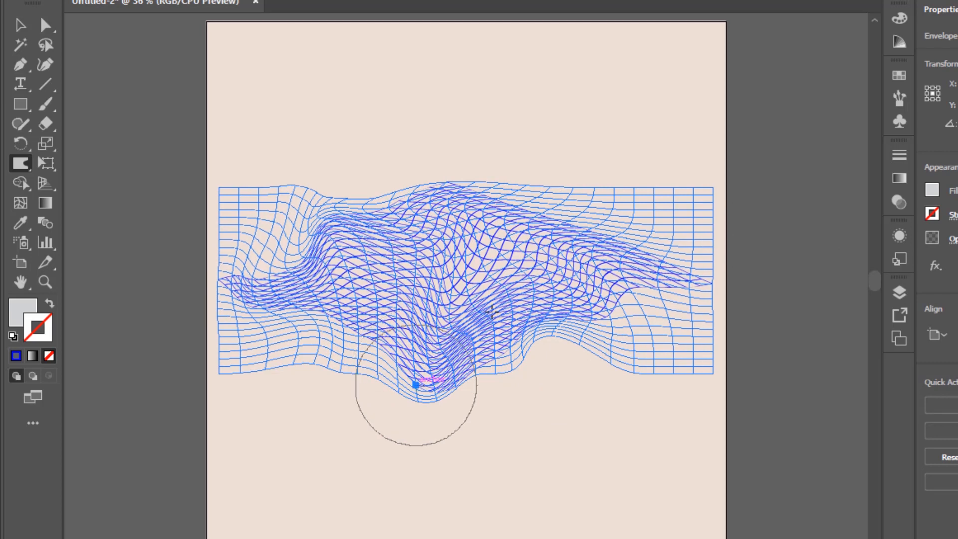
click(20, 29)
click(442, 103)
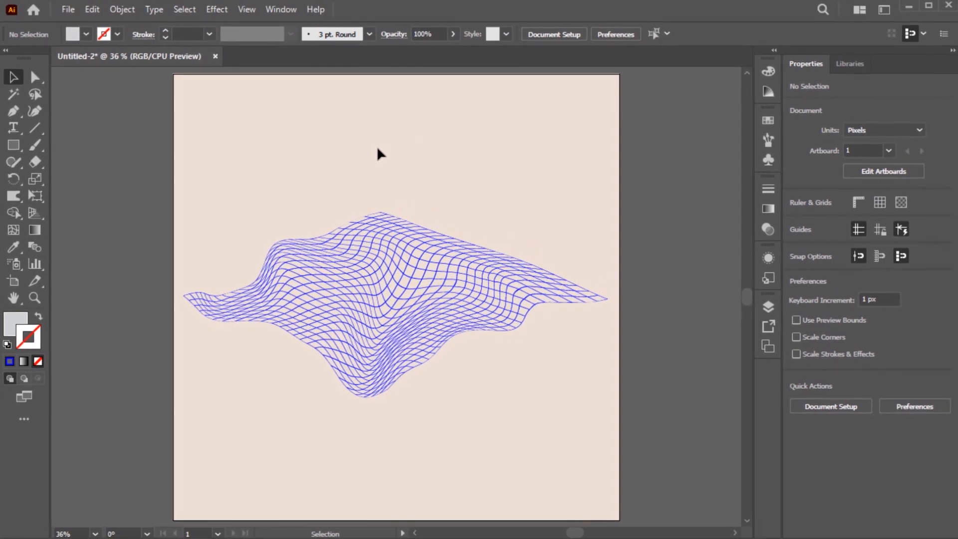